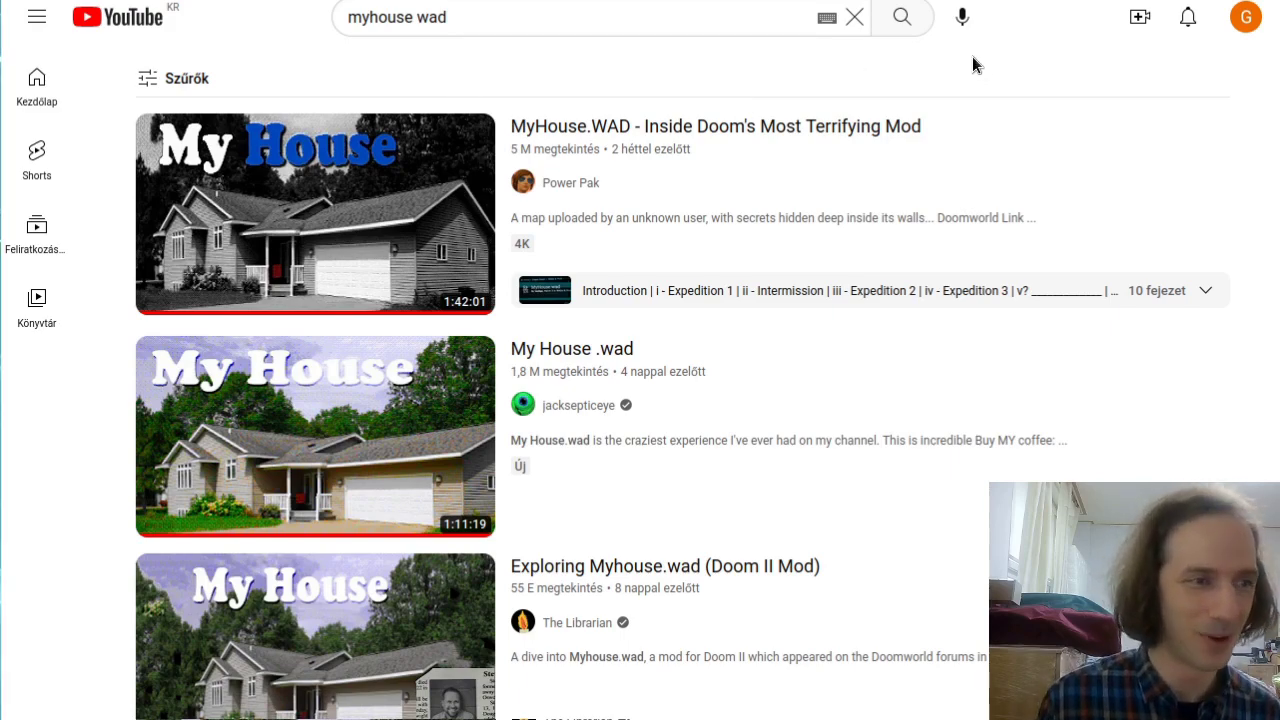
# - Scroll the ZDoom Downloads page to the GZDoom v4.10.0 and ZDoom v2.8.1 download cards
pyautogui.moveTo(386, 295)
pyautogui.scroll(-15, 423, 340)
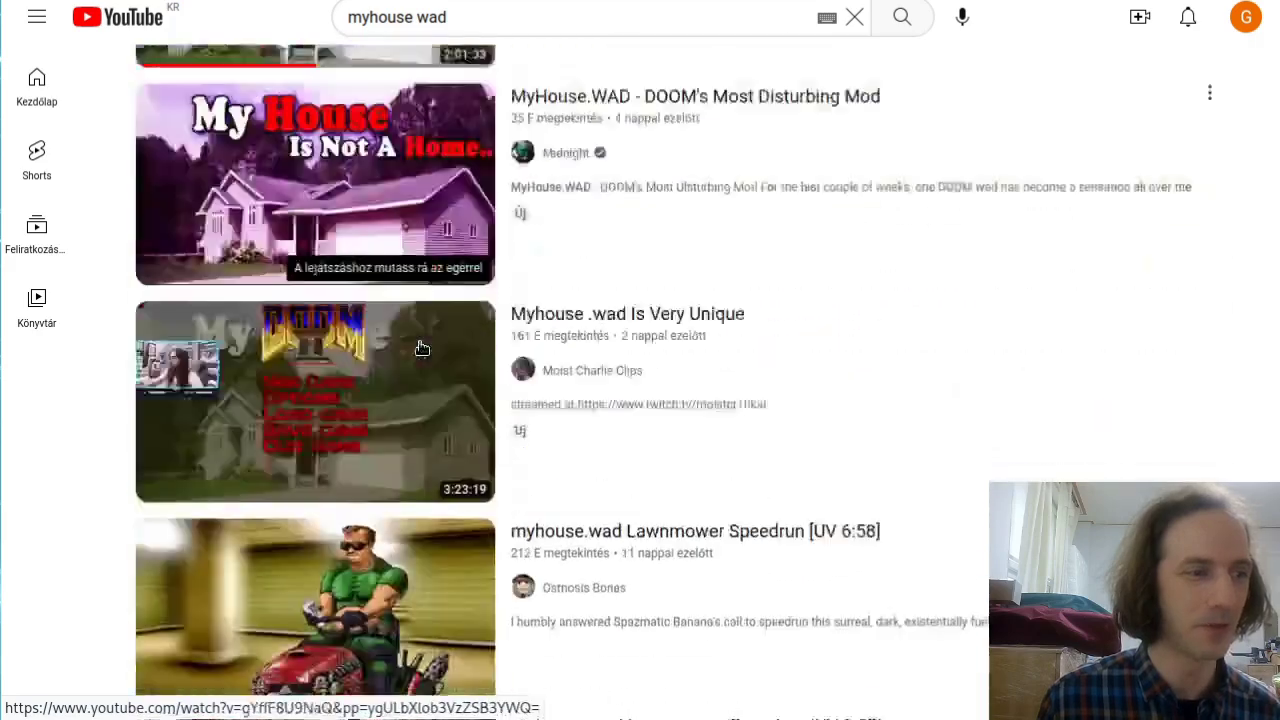
pyautogui.scroll(15, 423, 348)
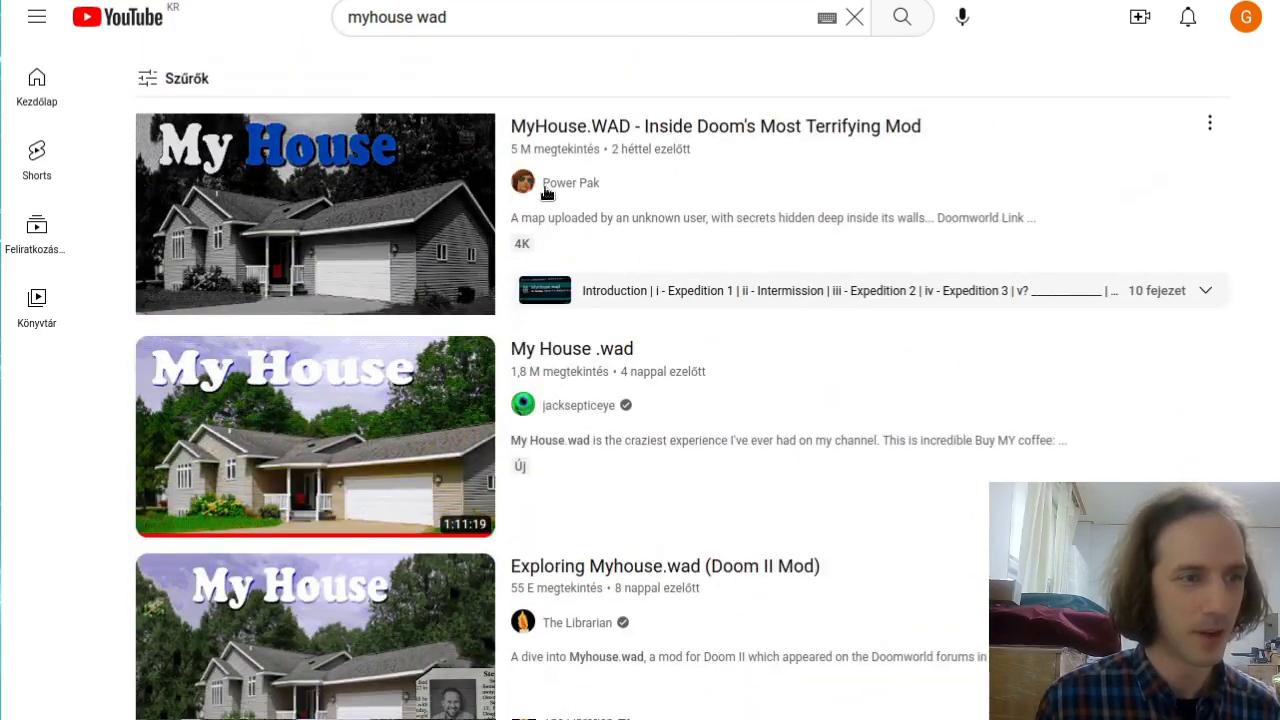
pyautogui.moveTo(548, 188)
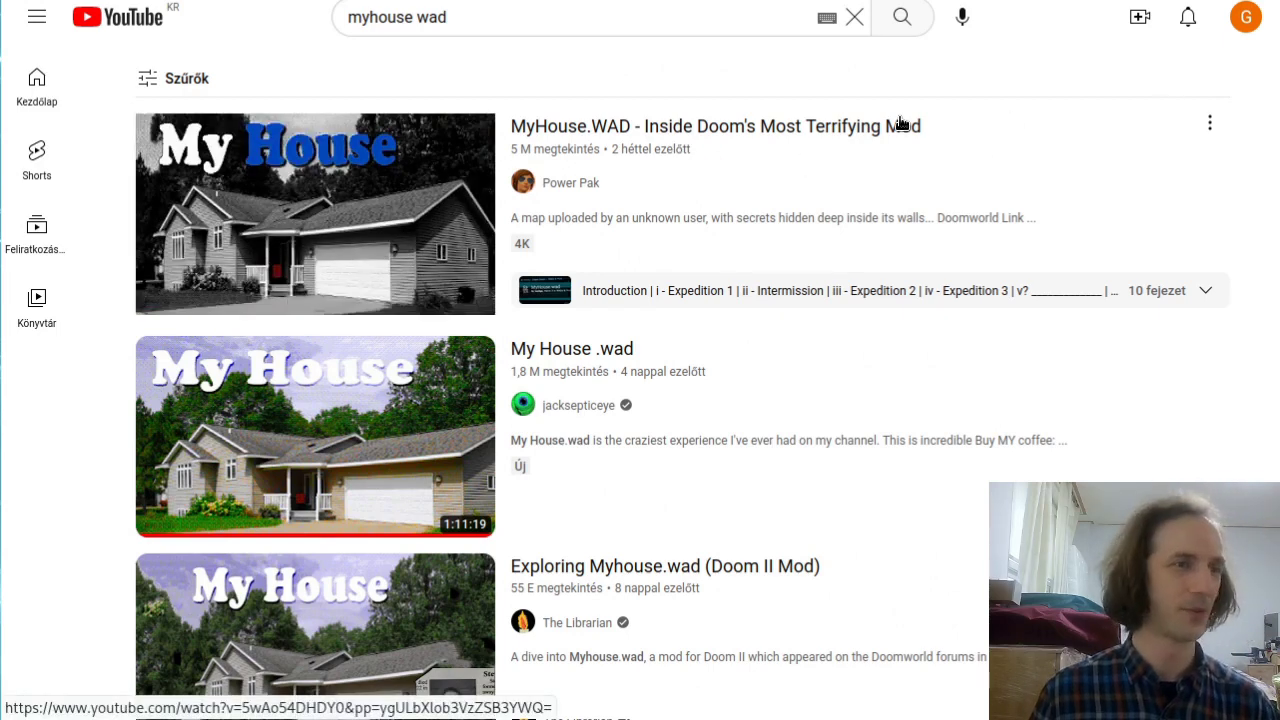
pyautogui.moveTo(900, 123)
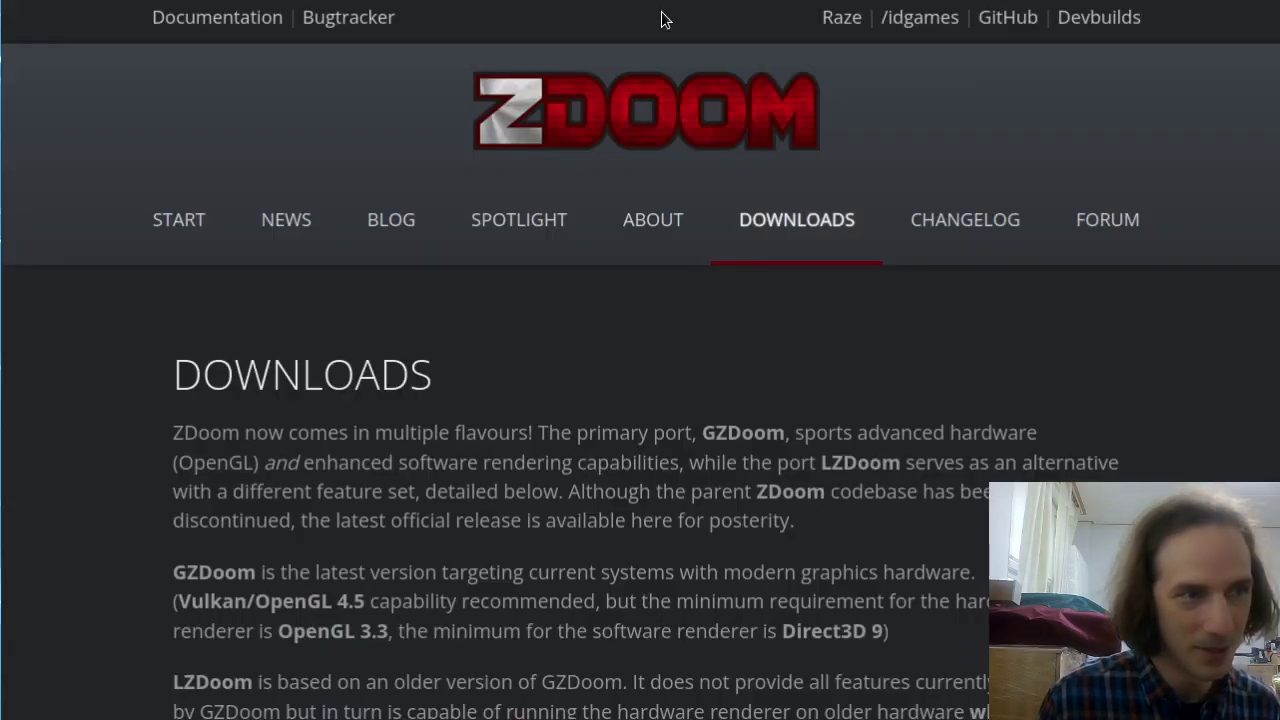
pyautogui.scroll(-10, 285, 336)
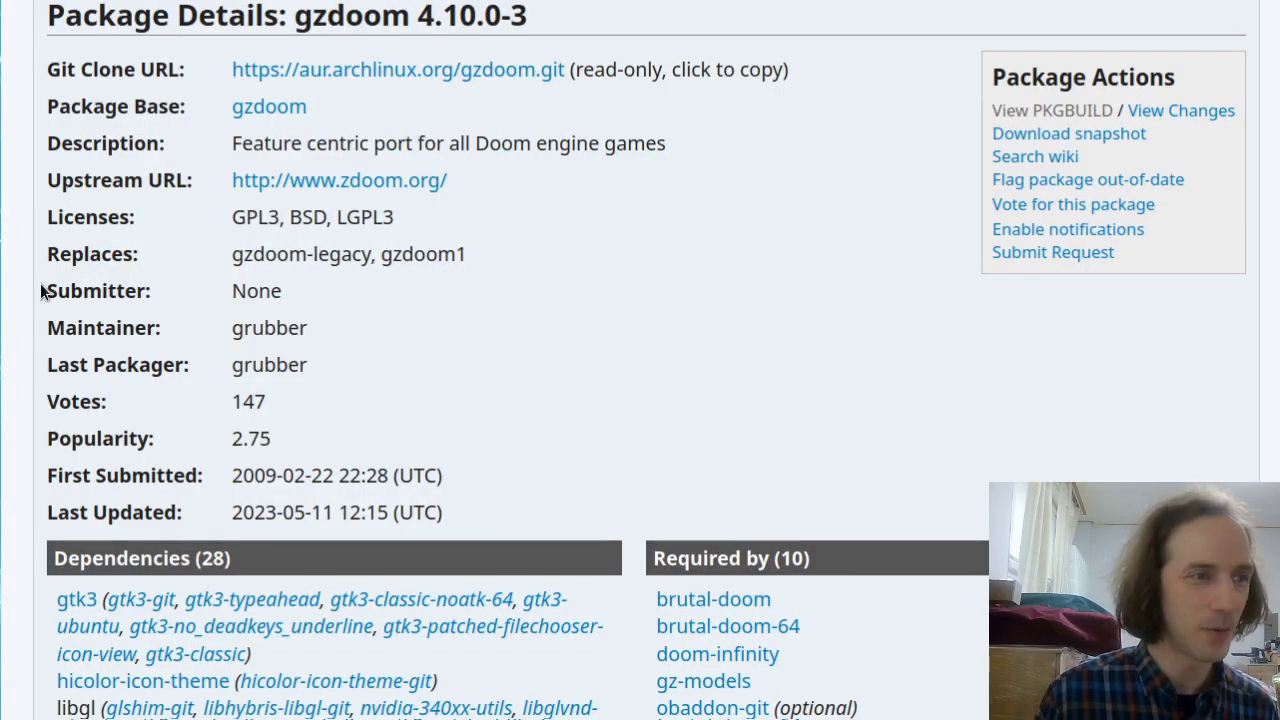
# - Review the gzdoom PKGBUILD's git source URL, patch file names and patch commands
pyautogui.doubleClick(316, 18)
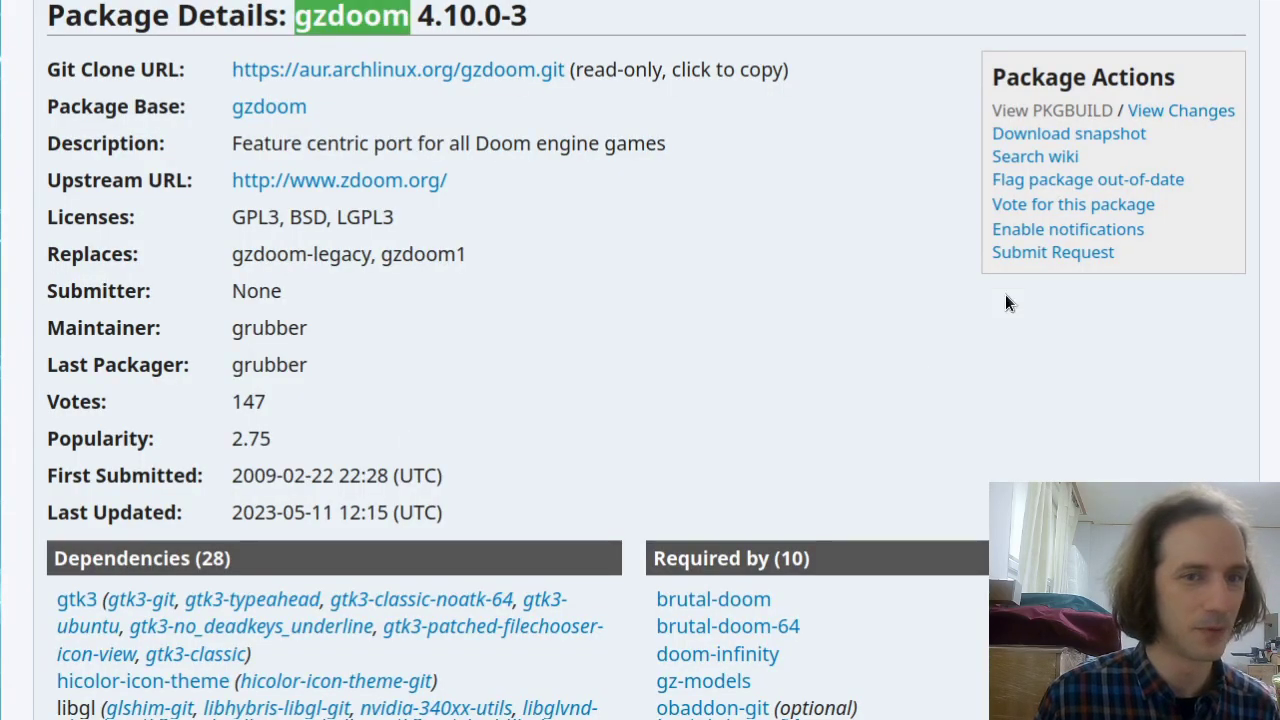
pyautogui.click(790, 398)
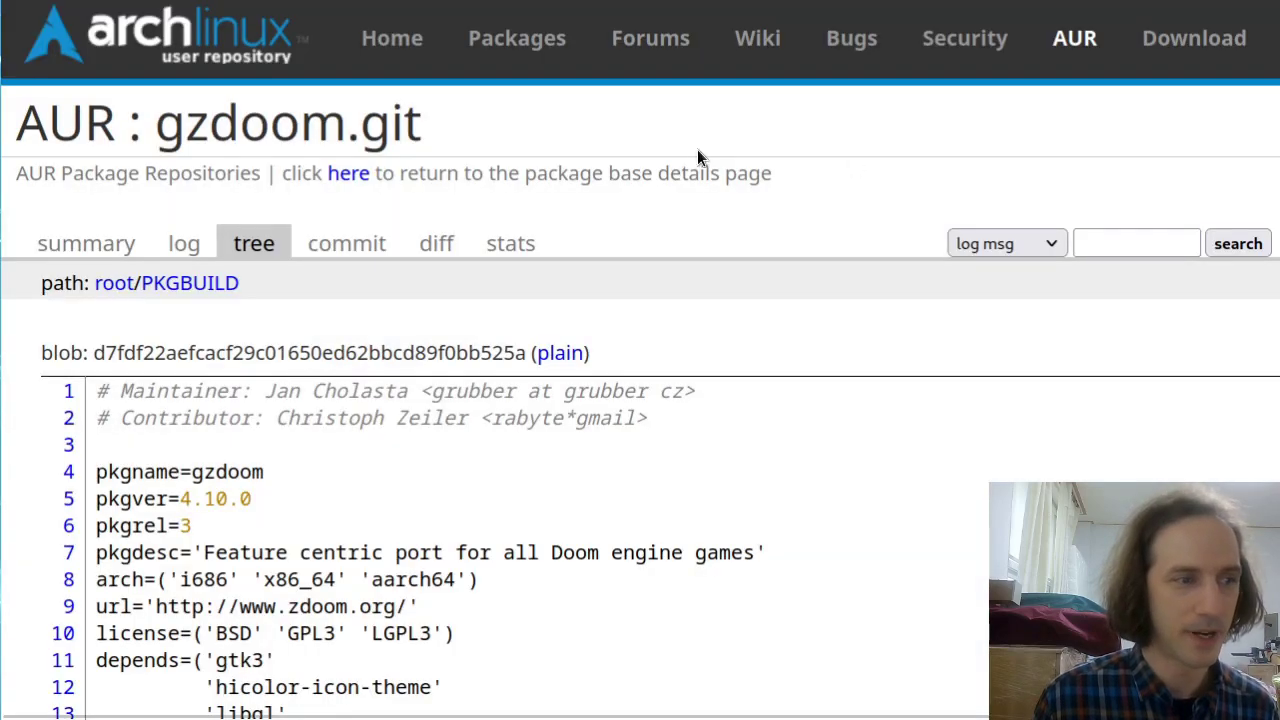
pyautogui.scroll(-6, 680, 260)
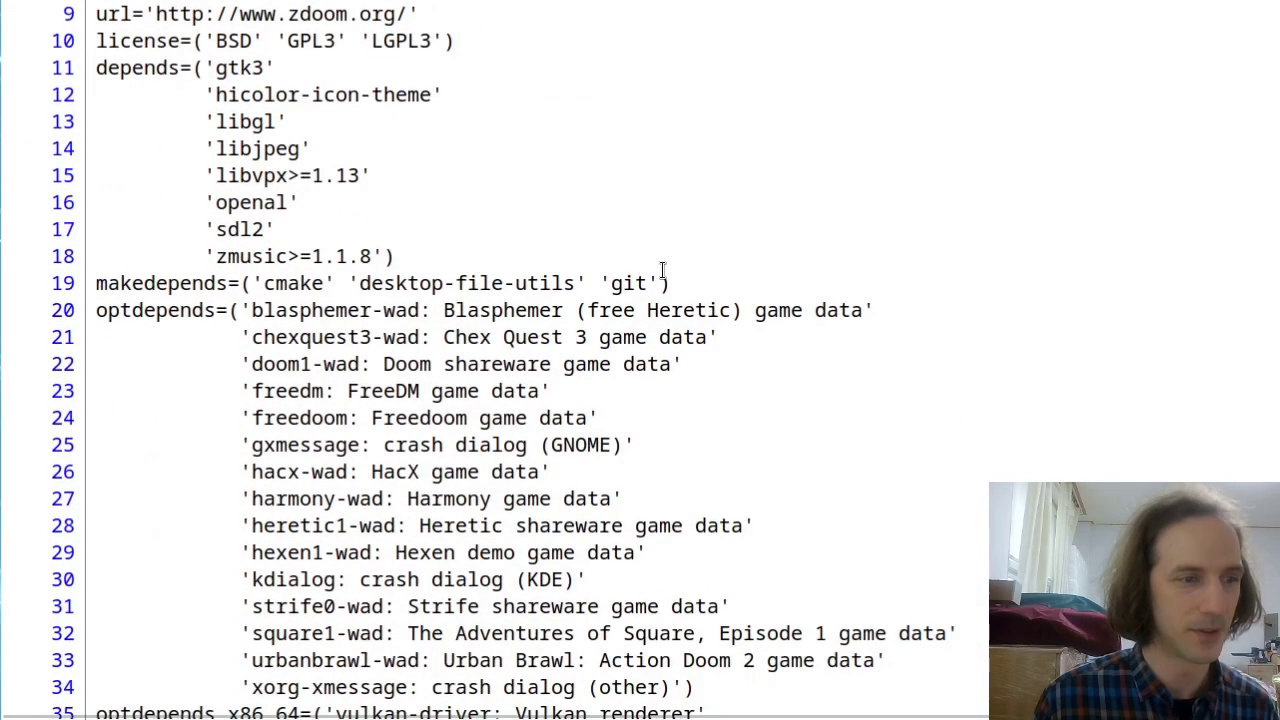
pyautogui.scroll(-5, 660, 277)
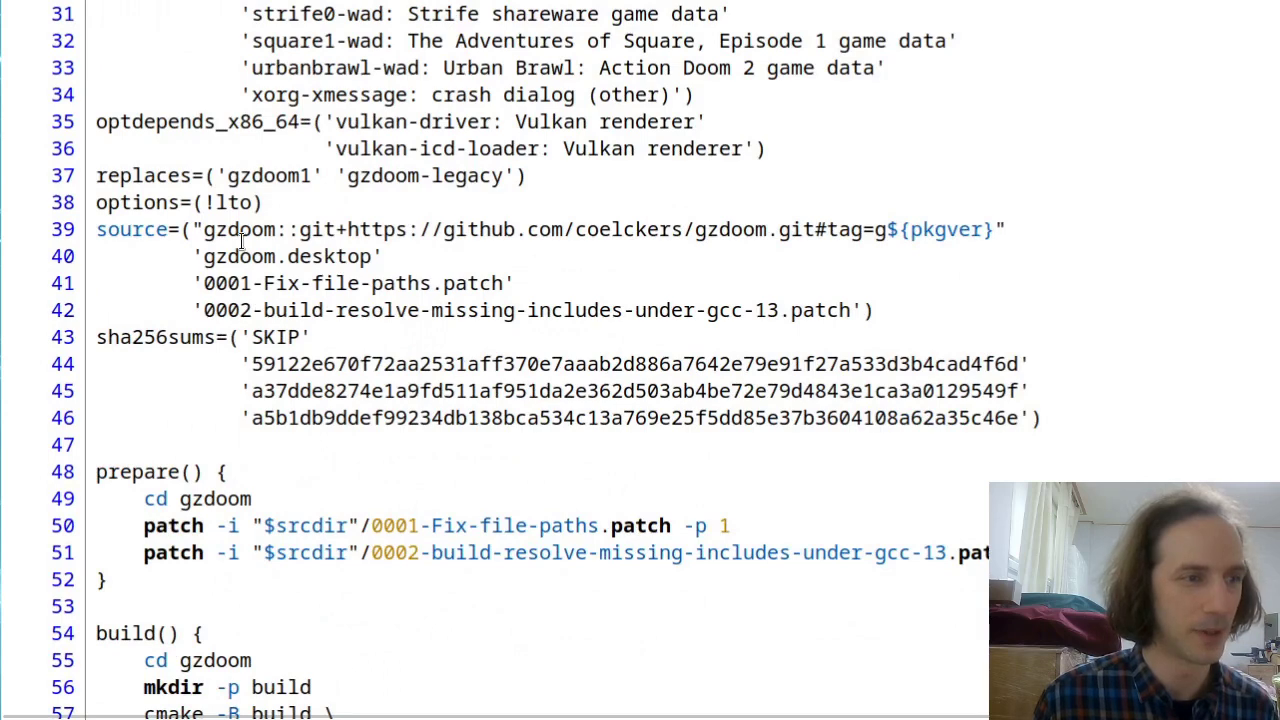
pyautogui.moveTo(193, 229); pyautogui.dragTo(336, 258)
pyautogui.click(389, 264)
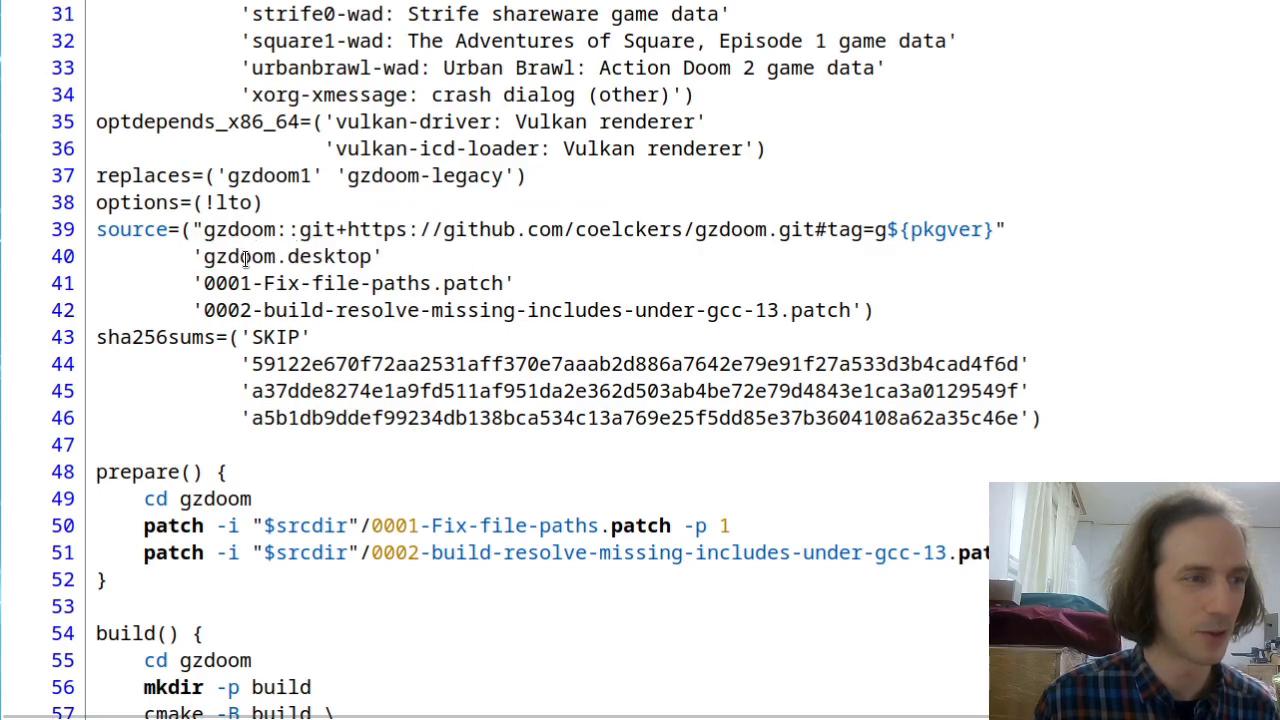
pyautogui.moveTo(208, 284); pyautogui.dragTo(1050, 310)
pyautogui.click(858, 302)
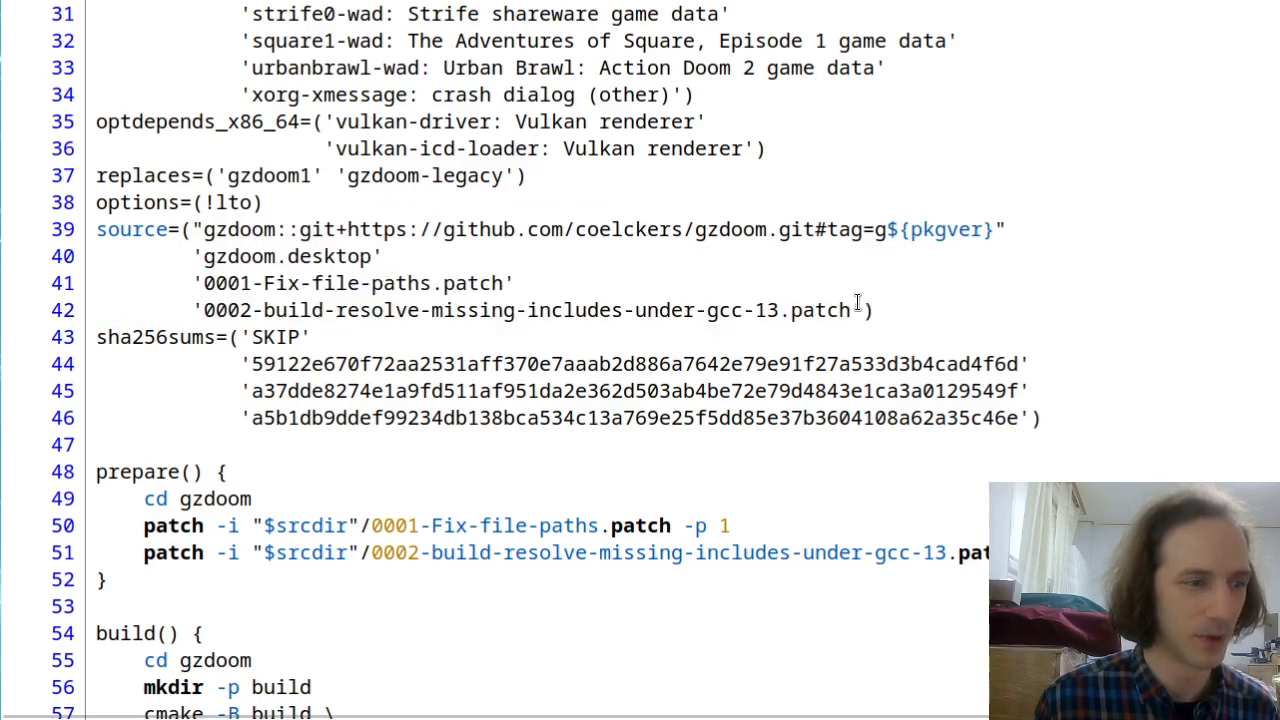
pyautogui.scroll(-7, 481, 316)
pyautogui.scroll(7, 481, 316)
pyautogui.moveTo(251, 120); pyautogui.dragTo(885, 160)
pyautogui.click(478, 313)
# - Check the cmake build options and depends block, then go to the ArchWiki AUR instructions
pyautogui.moveTo(214, 298); pyautogui.dragTo(122, 562)
pyautogui.click(488, 566)
pyautogui.click(150, 562)
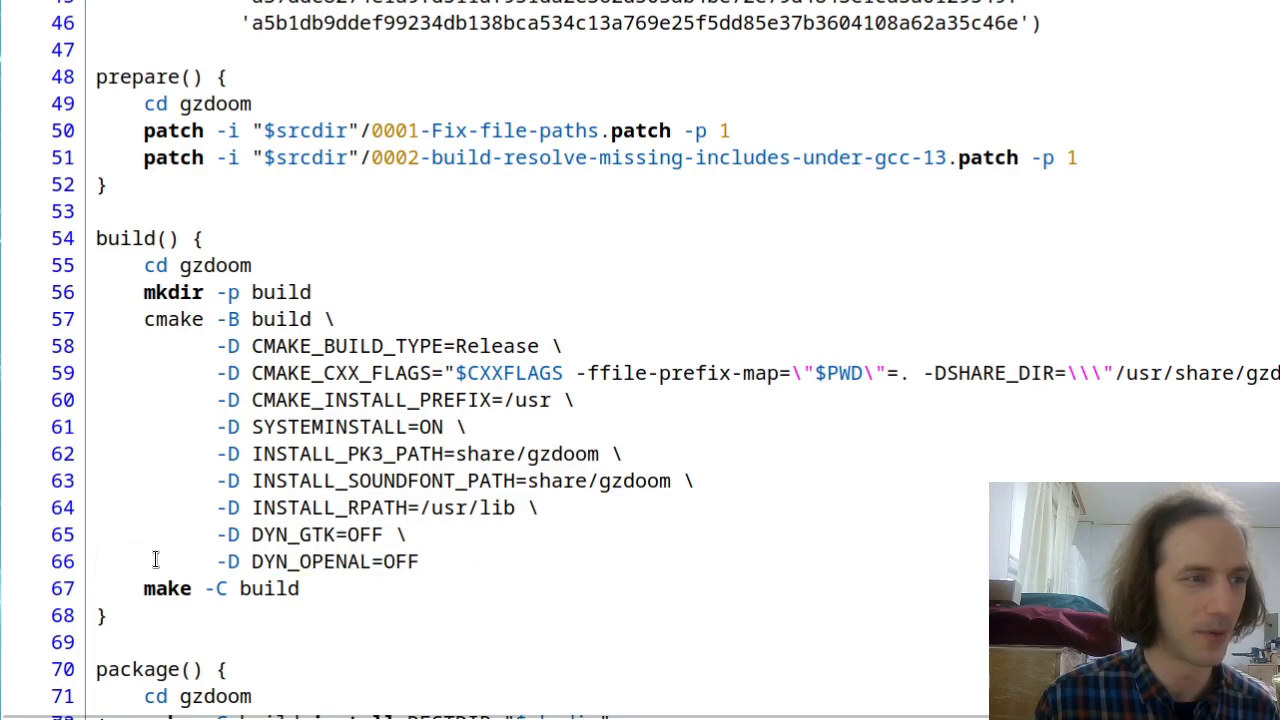
pyautogui.scroll(7, 160, 540)
pyautogui.scroll(7, 160, 535)
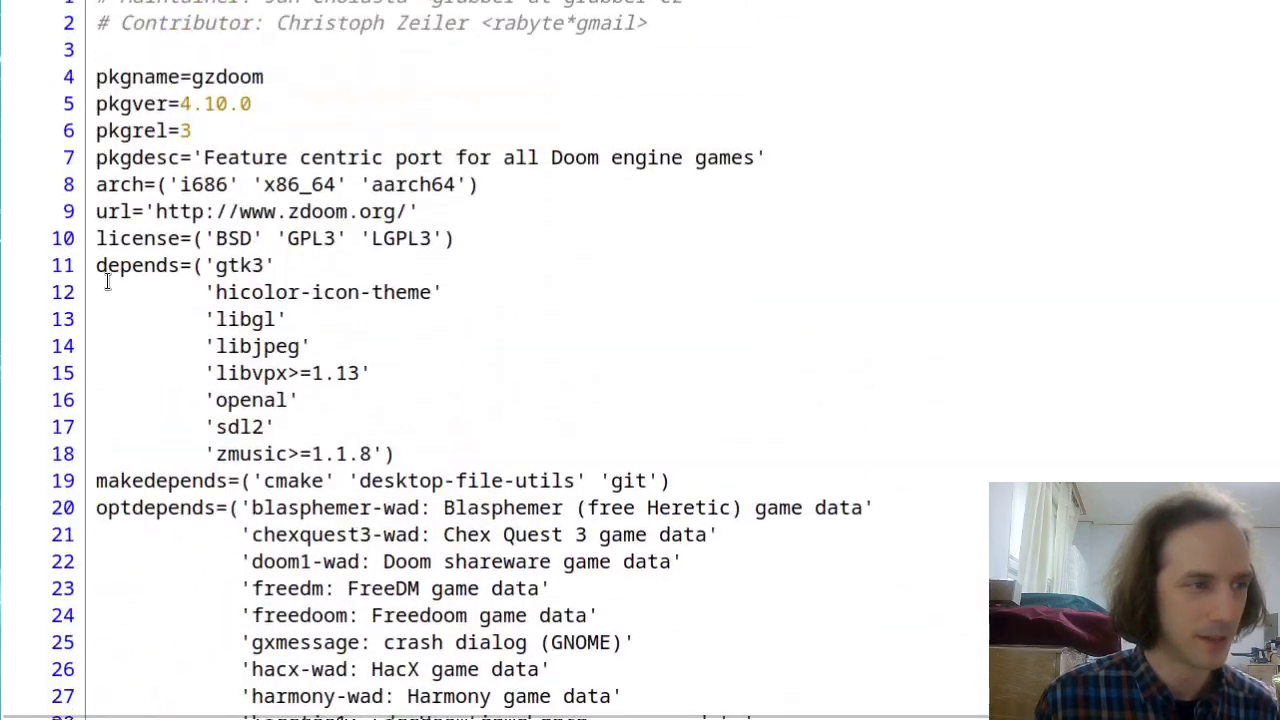
pyautogui.moveTo(97, 266)
pyautogui.mouseDown()
pyautogui.moveTo(335, 345)
pyautogui.moveTo(489, 445)
pyautogui.moveTo(97, 268)
pyautogui.mouseUp()
pyautogui.click(97, 268)
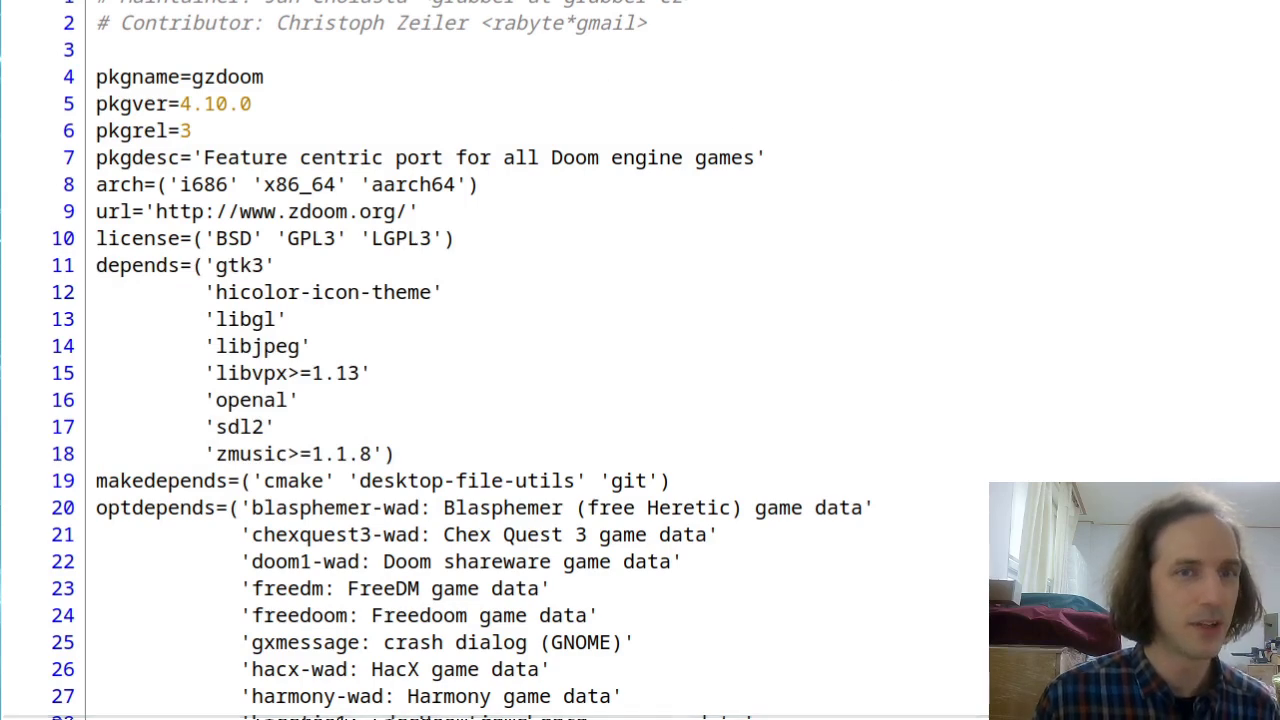
pyautogui.hotkey('alt', 'Tab')
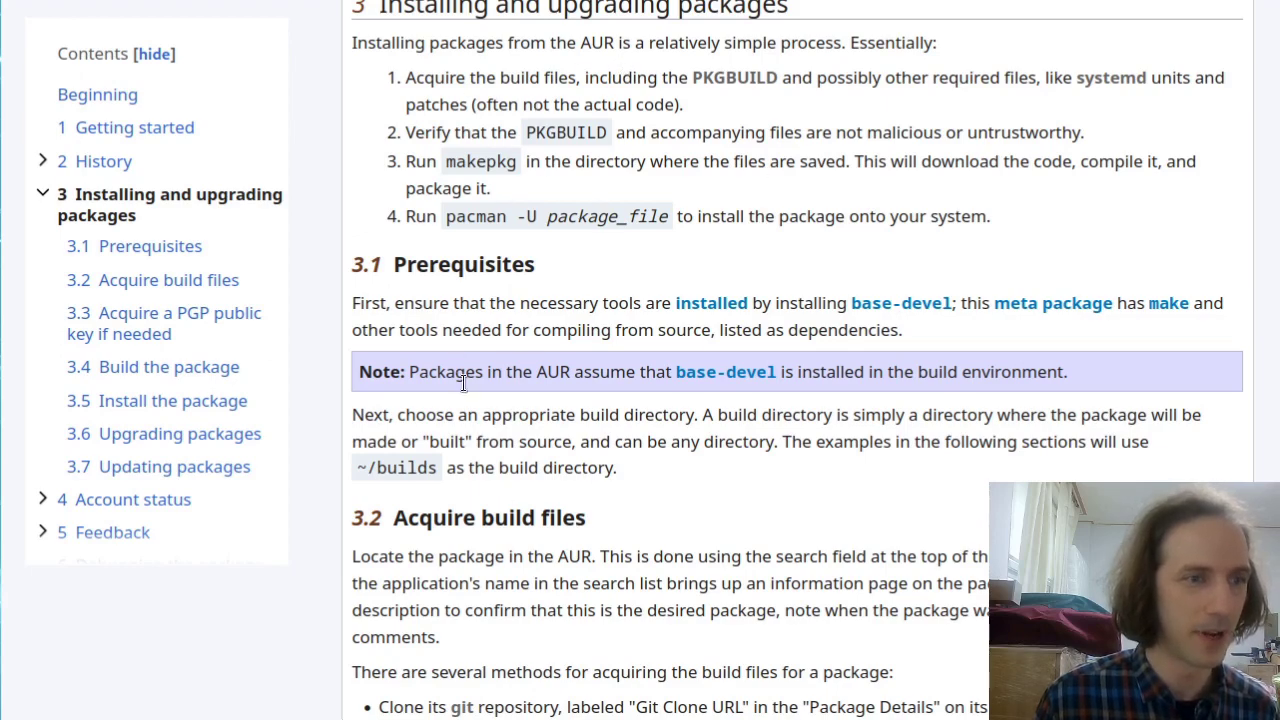
# - Point out the AUR git clone command and makepkg's --syncdeps and --install flags on ArchWiki
pyautogui.scroll(-6, 463, 383)
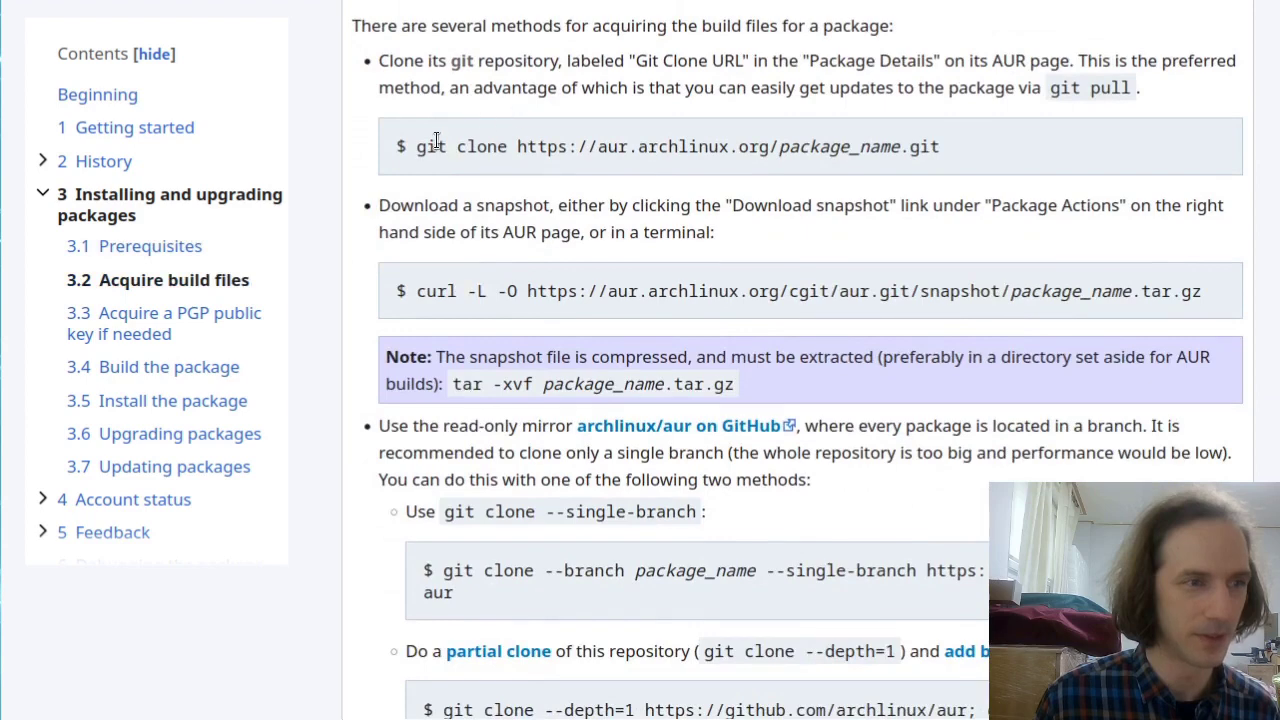
pyautogui.moveTo(423, 146)
pyautogui.mouseDown()
pyautogui.moveTo(863, 134)
pyautogui.moveTo(1063, 160)
pyautogui.mouseUp()
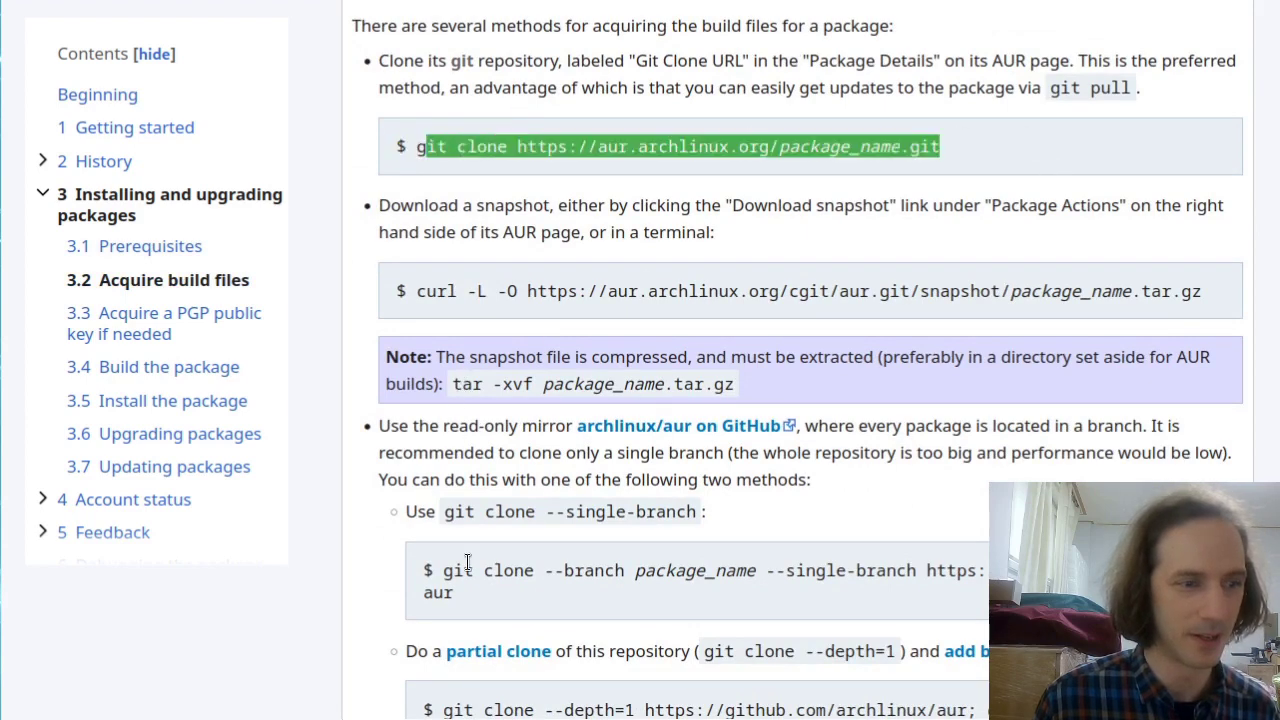
pyautogui.scroll(-10, 466, 565)
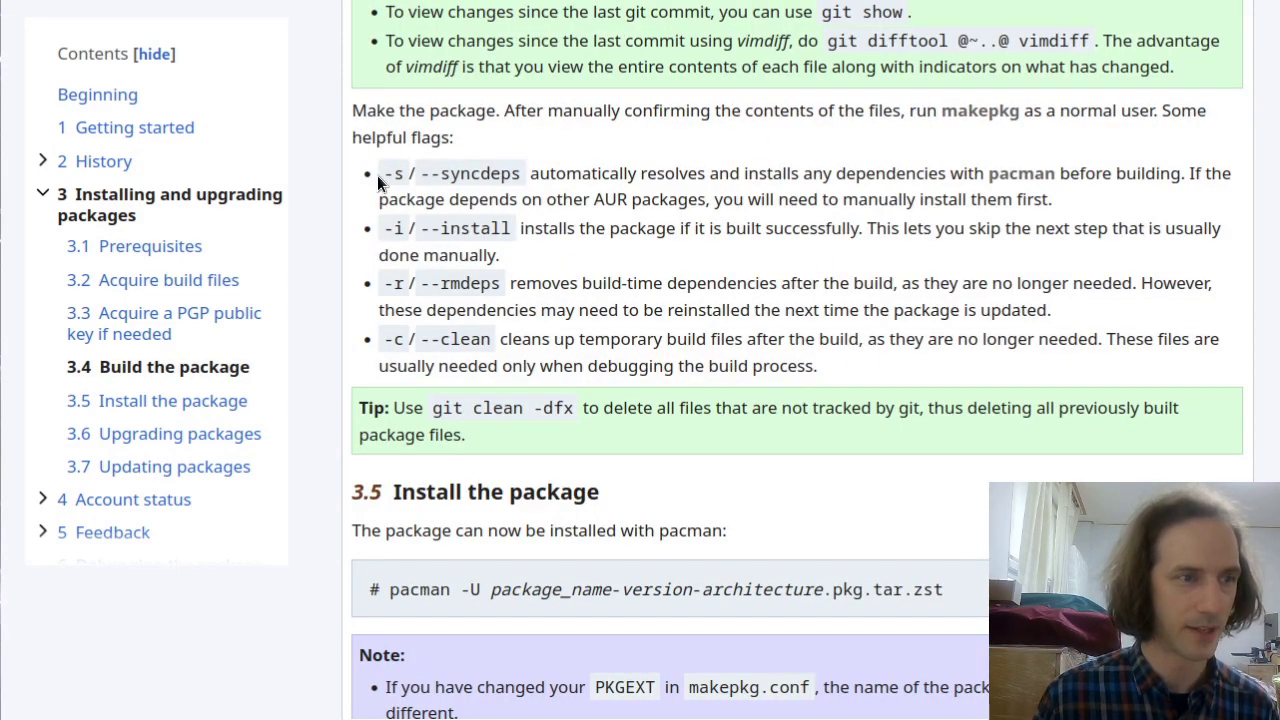
pyautogui.moveTo(424, 178); pyautogui.dragTo(521, 178)
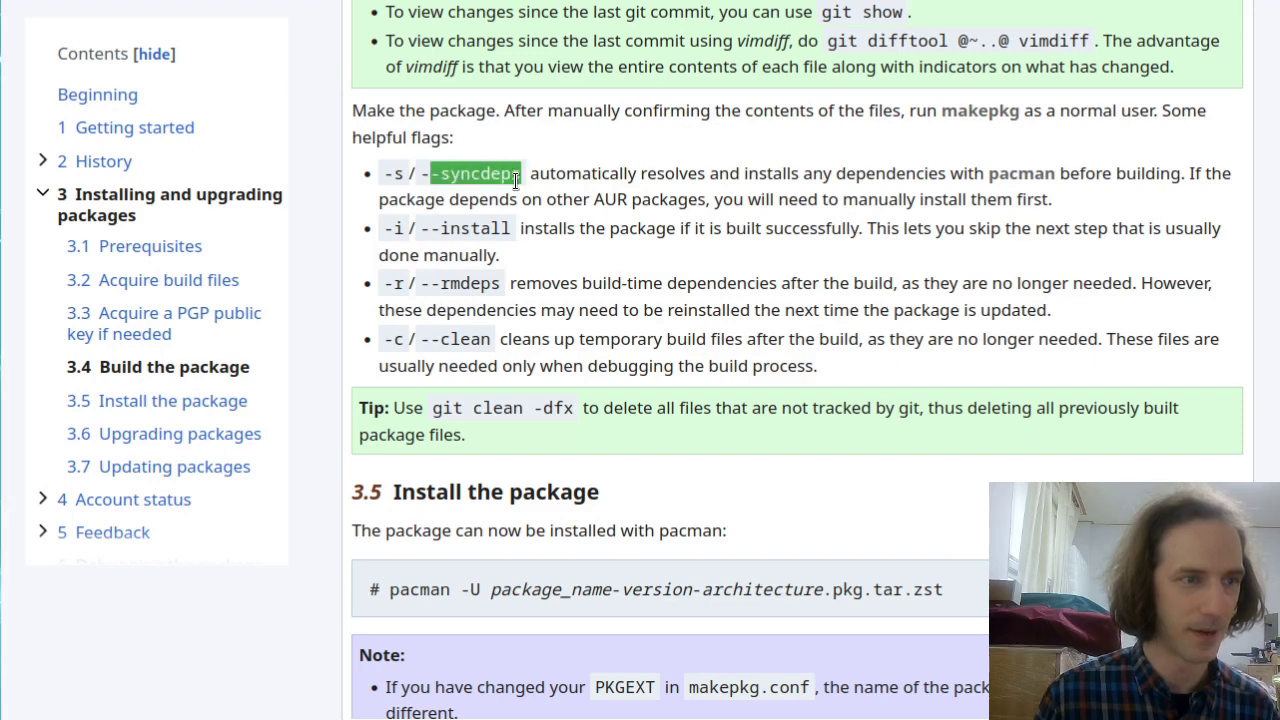
pyautogui.moveTo(430, 229); pyautogui.dragTo(521, 229)
pyautogui.click(521, 229)
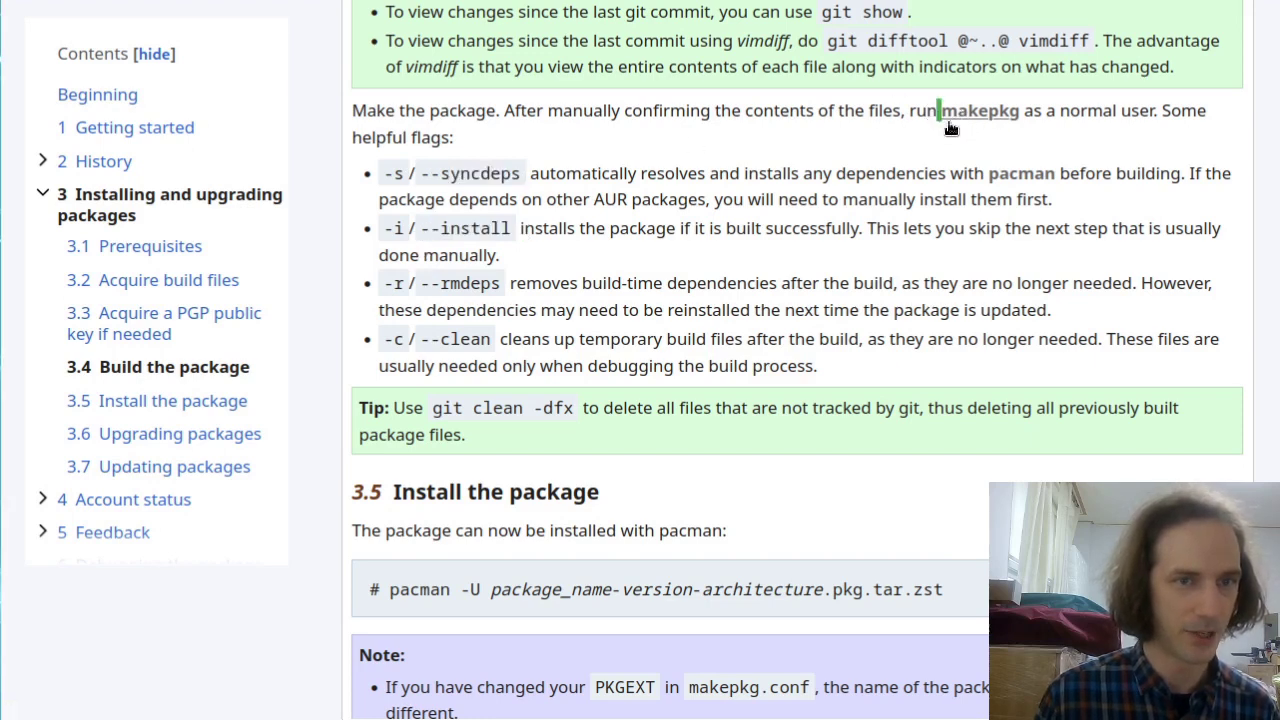
pyautogui.moveTo(938, 112); pyautogui.dragTo(1020, 120)
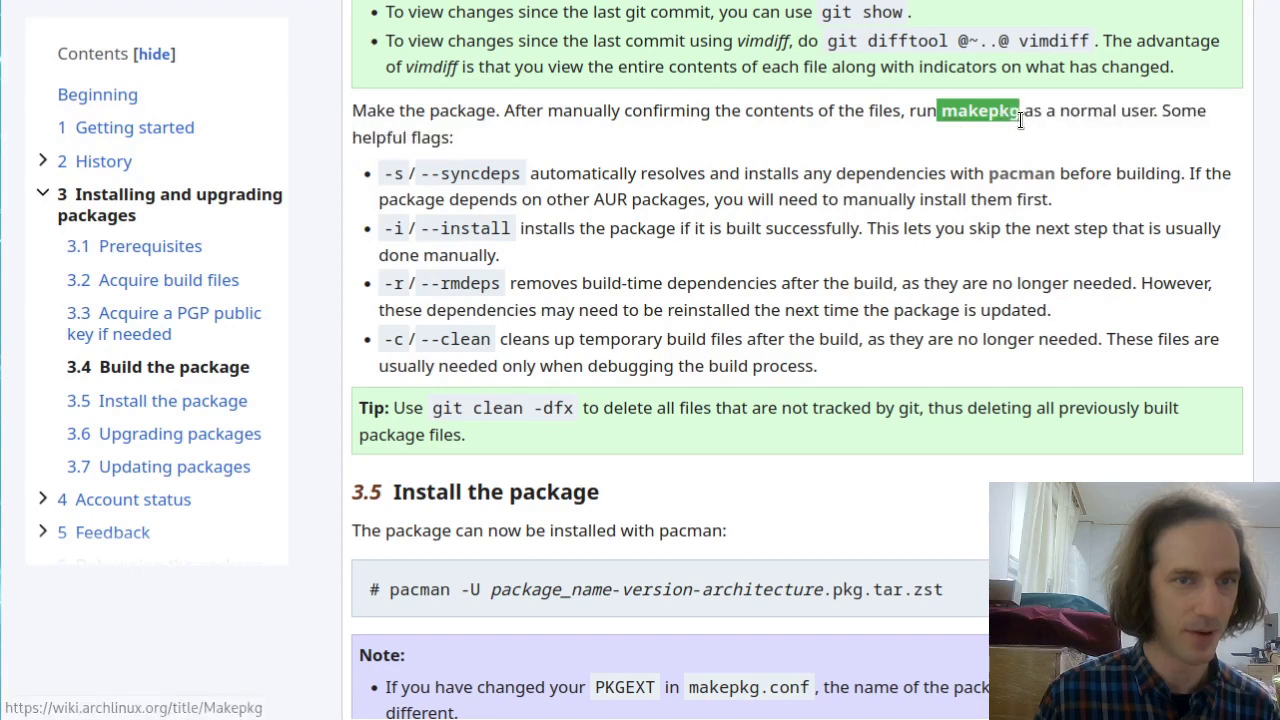
pyautogui.click(933, 135)
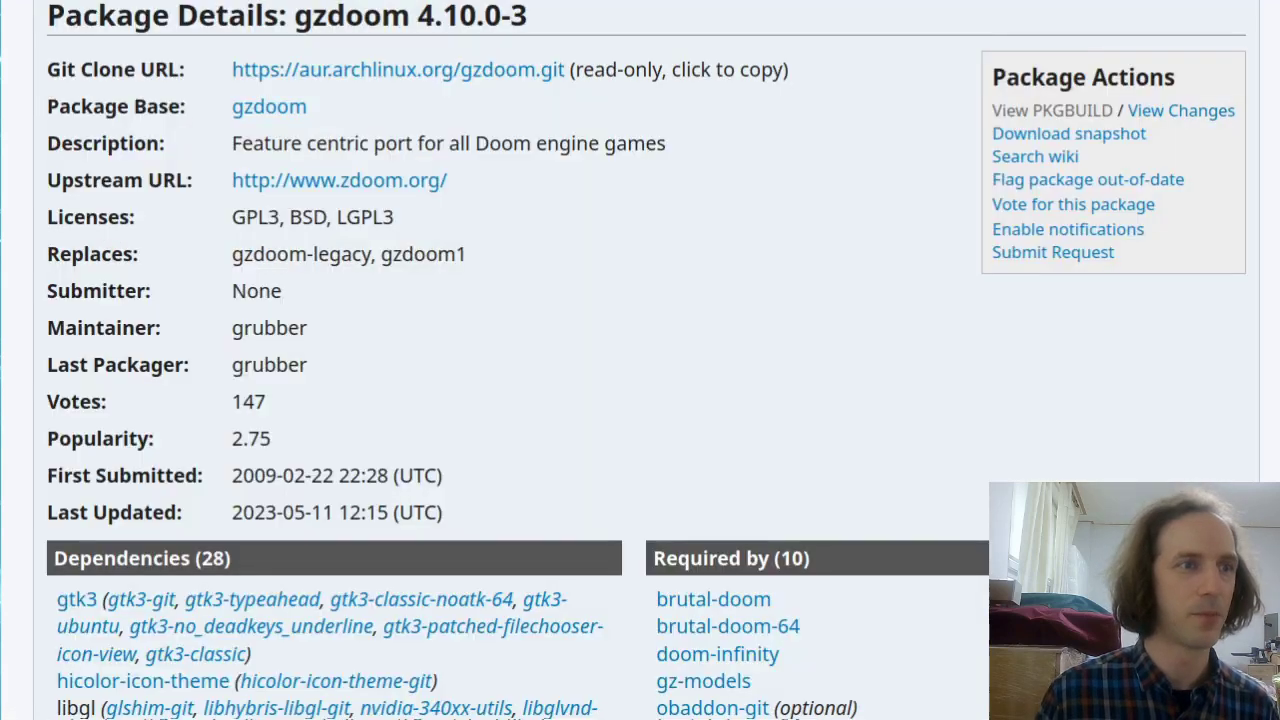
# - Check the zmusic 1.1.12-1 dependency's package page, then return to the gzdoom page
pyautogui.scroll(-4, 584, 394)
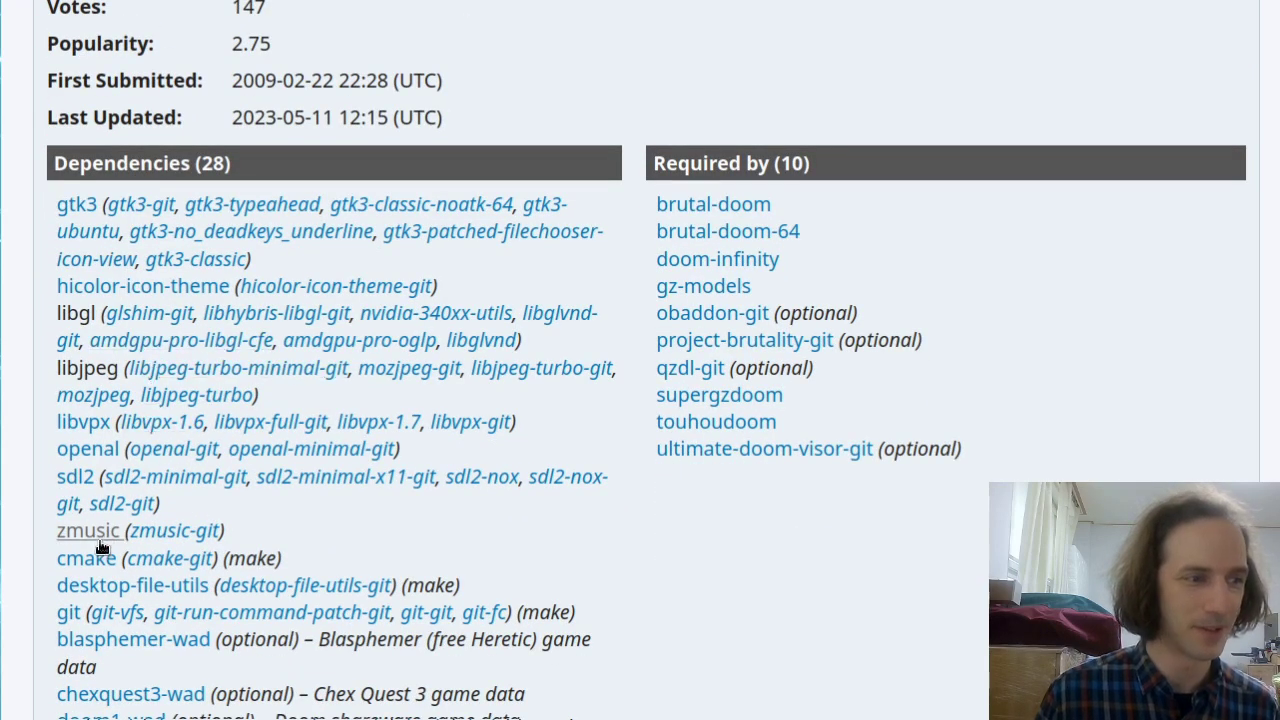
pyautogui.click(102, 539)
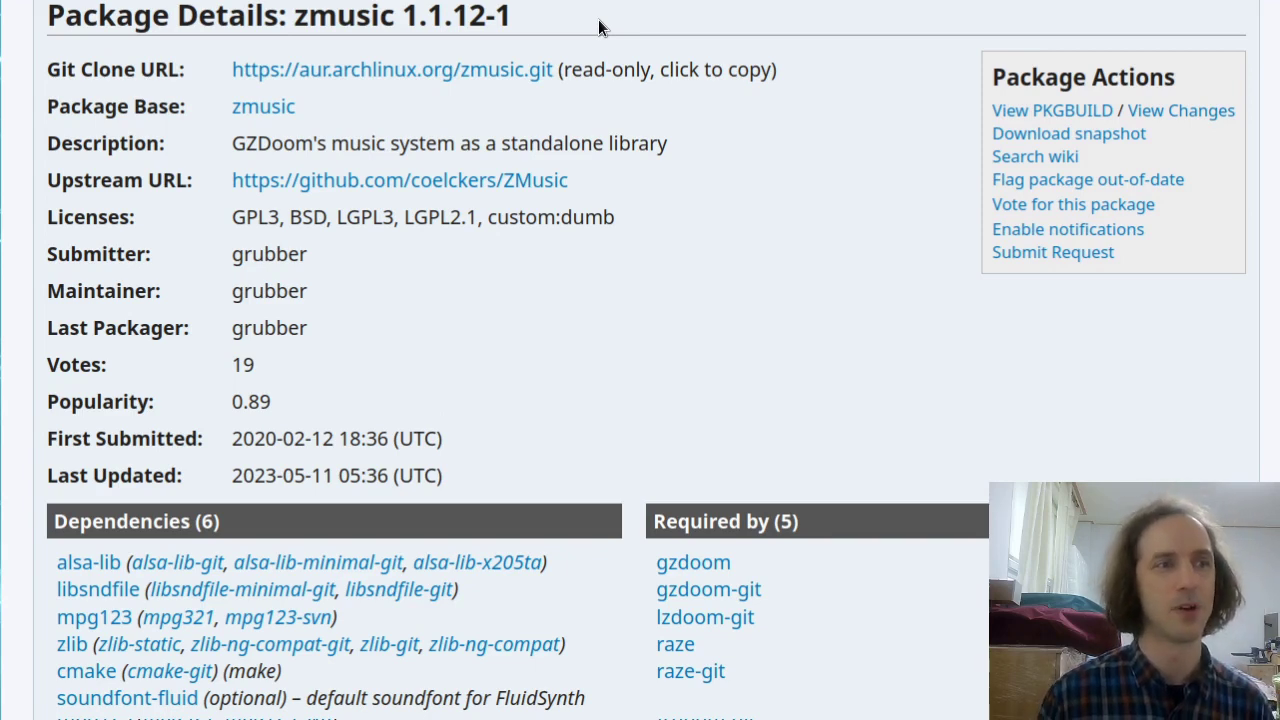
pyautogui.moveTo(294, 16)
pyautogui.mouseDown()
pyautogui.moveTo(528, 20)
pyautogui.moveTo(294, 20)
pyautogui.mouseUp()
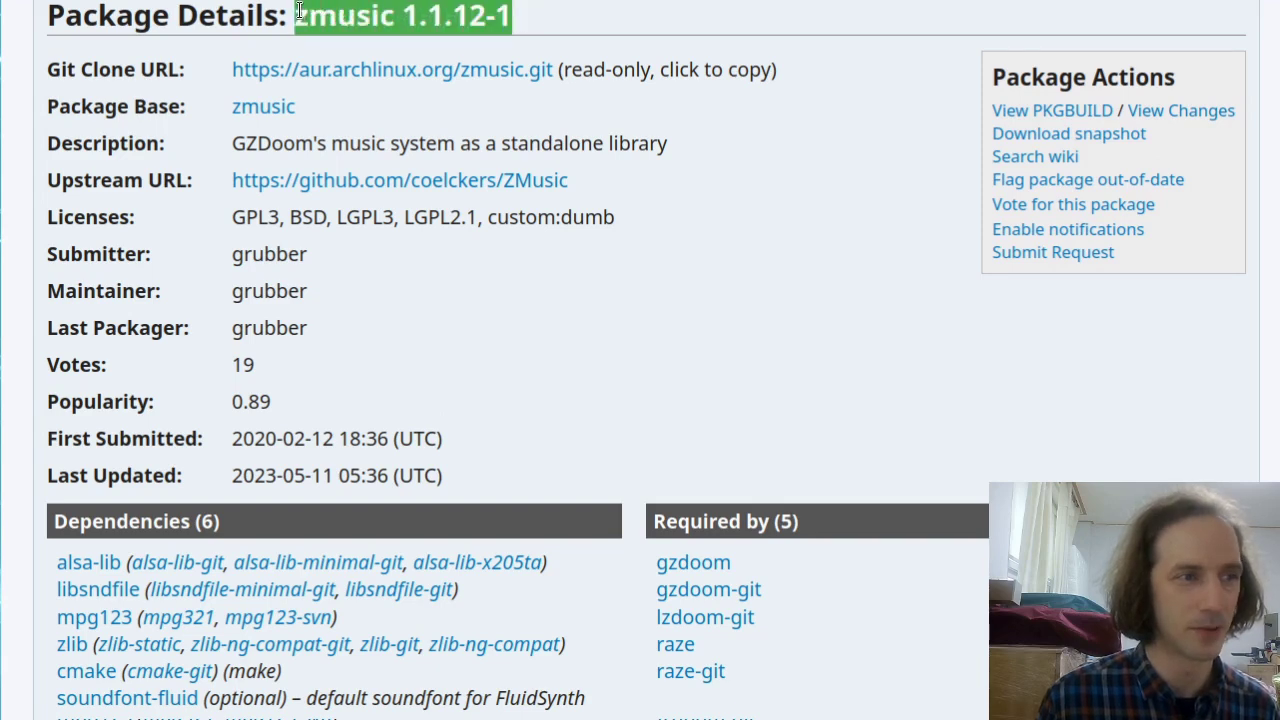
pyautogui.click(467, 118)
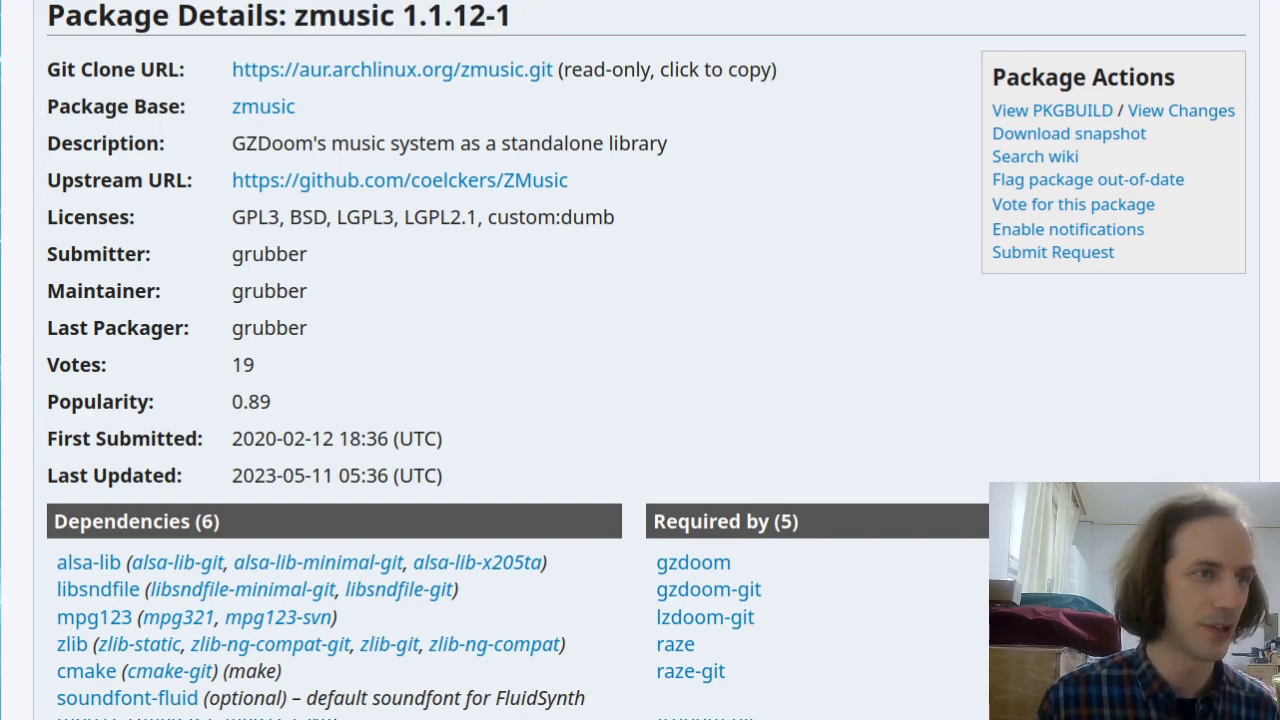
pyautogui.hotkey('alt', 'Left')
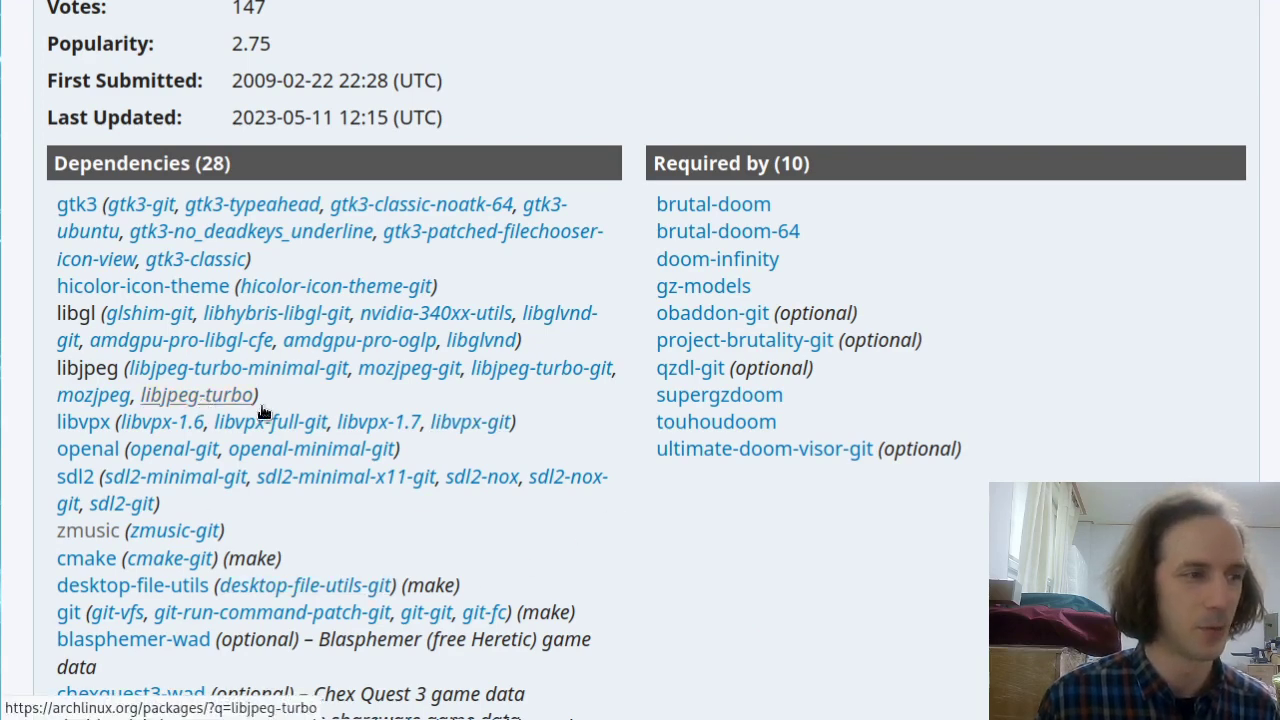
# - Highlight the optional doom1, freedm and freedoom game data dependencies
pyautogui.scroll(-4, 262, 412)
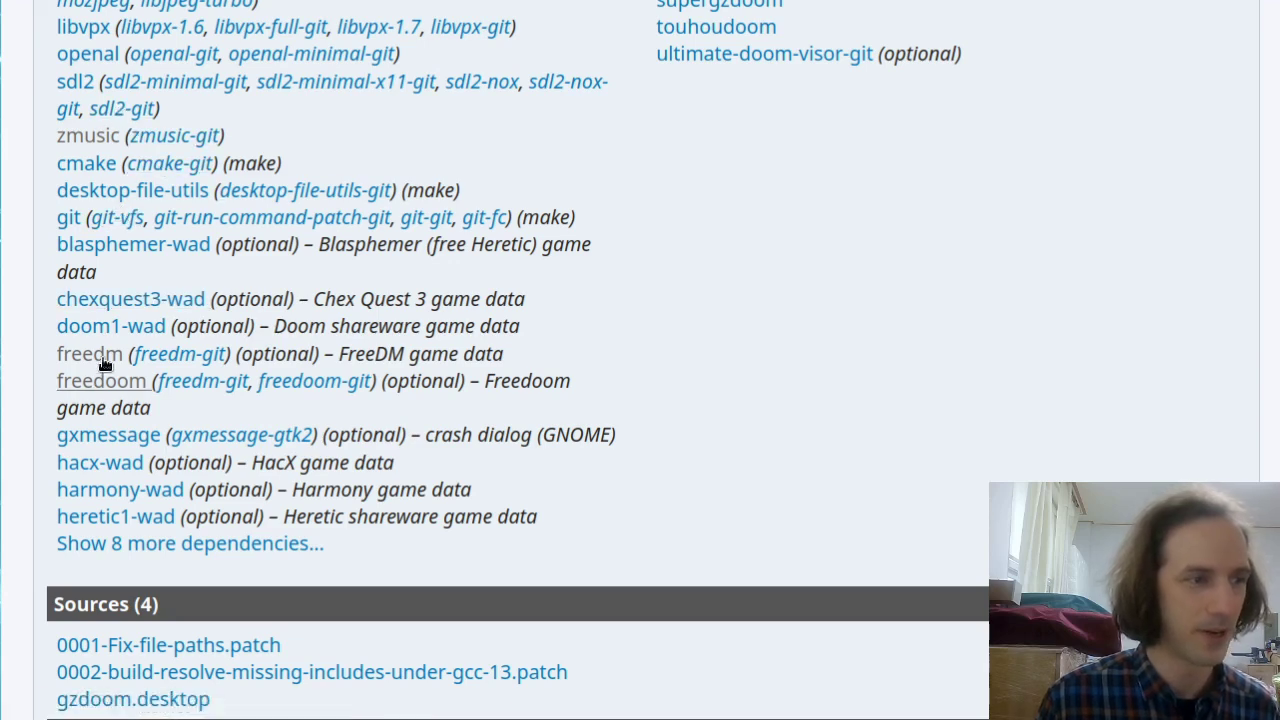
pyautogui.moveTo(537, 358); pyautogui.dragTo(338, 356)
pyautogui.moveTo(622, 392); pyautogui.dragTo(468, 381)
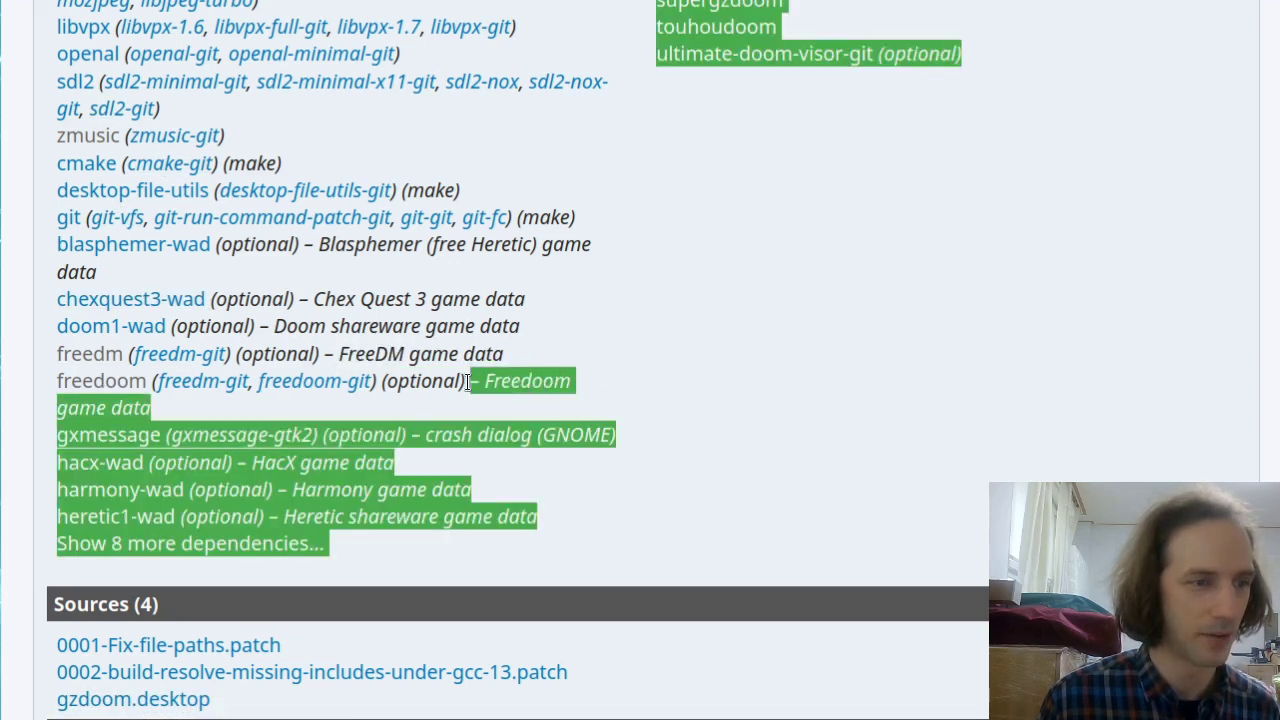
pyautogui.moveTo(152, 408); pyautogui.dragTo(45, 358)
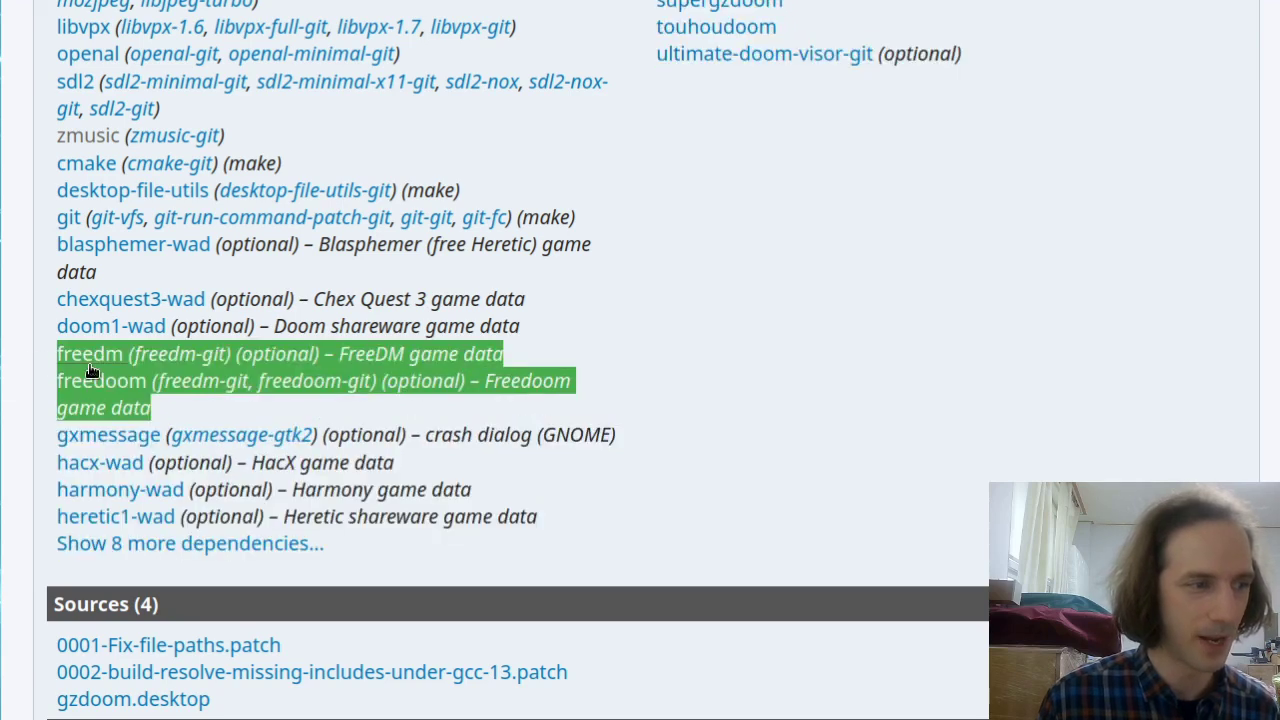
pyautogui.moveTo(420, 406); pyautogui.dragTo(330, 560)
pyautogui.moveTo(298, 327); pyautogui.dragTo(565, 385)
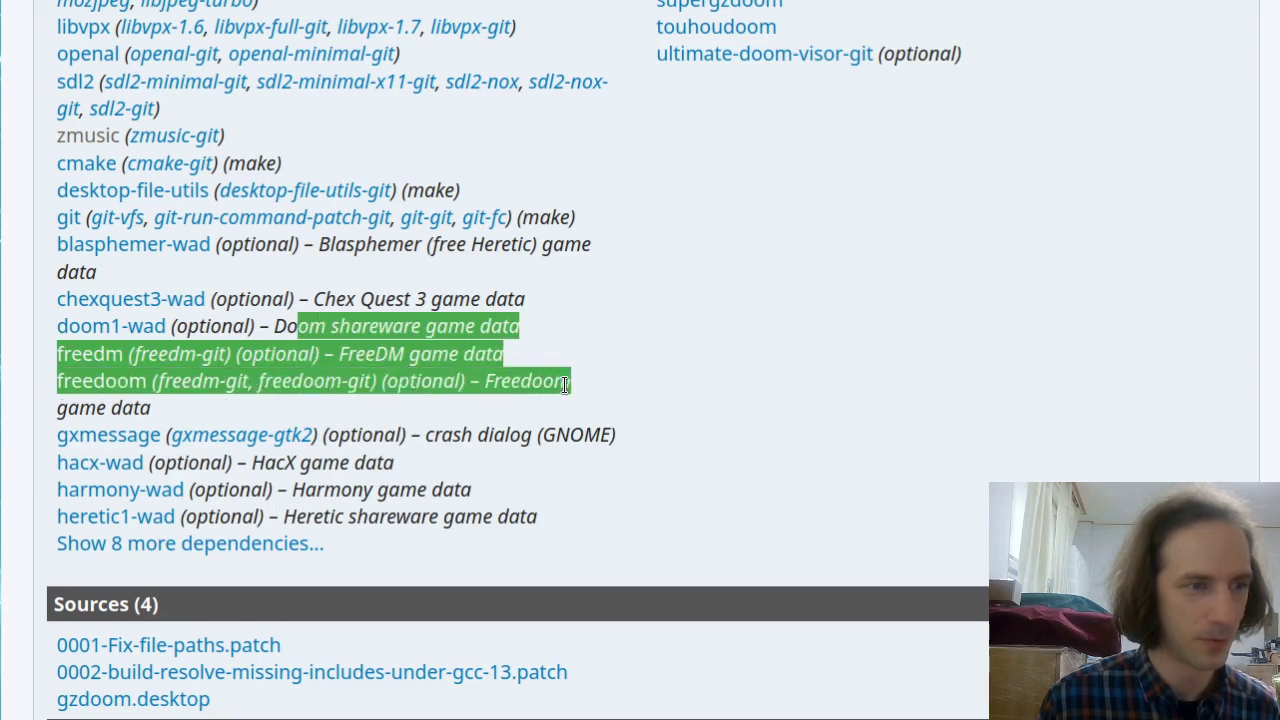
pyautogui.click(572, 393)
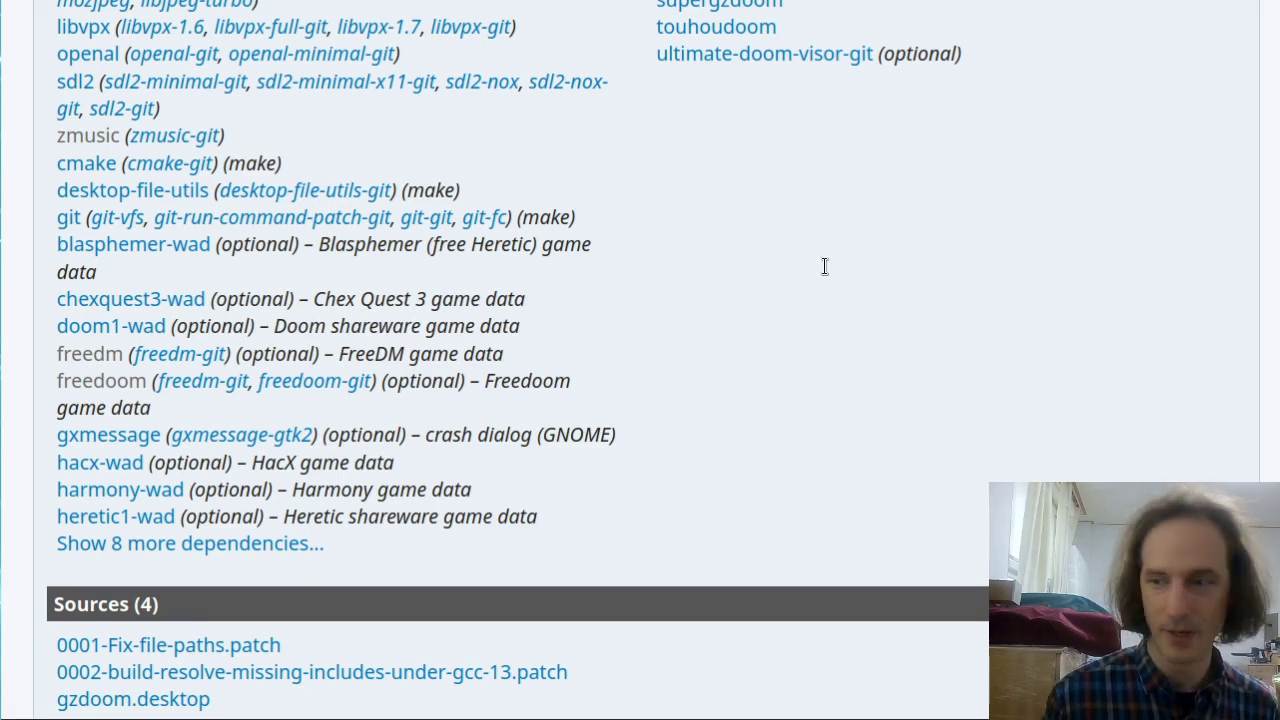
# - Run 'aur sync gzdoom', review the PKGBUILDs in vifm and quit with :q to build zmusic
pyautogui.hotkey('alt', 'Tab')
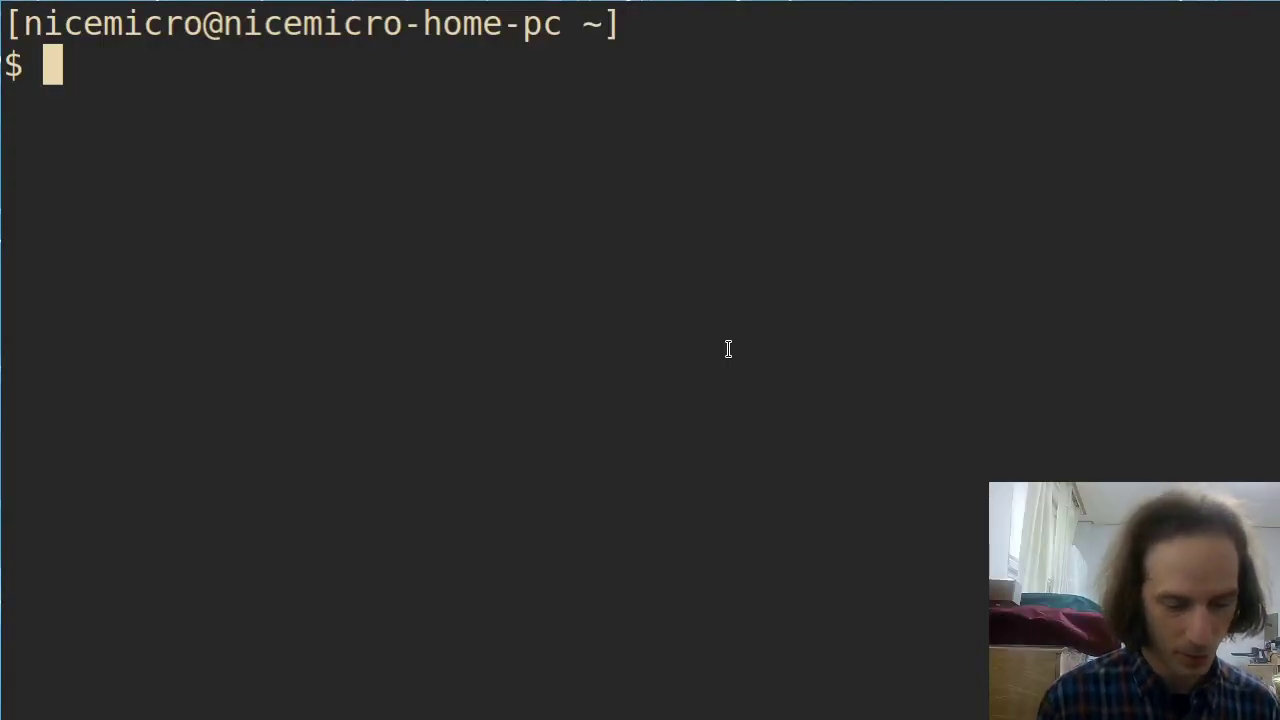
pyautogui.write('aur ')
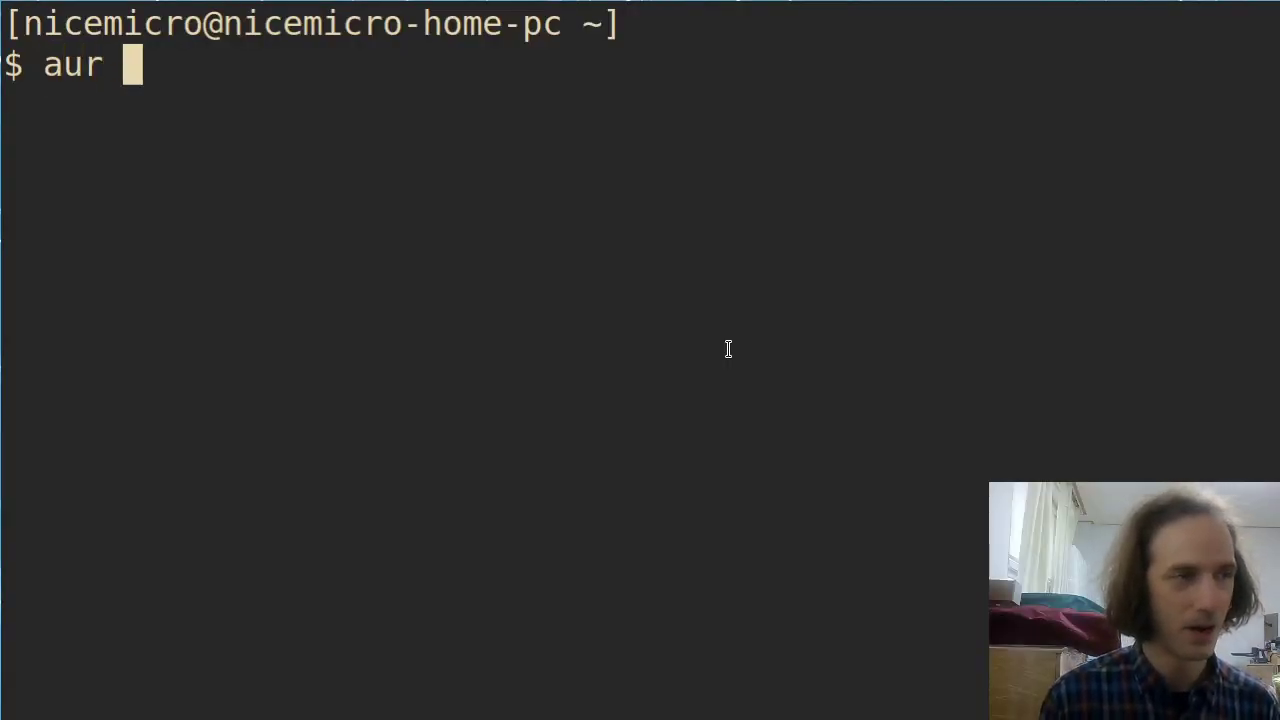
pyautogui.write('sync gzdoom')
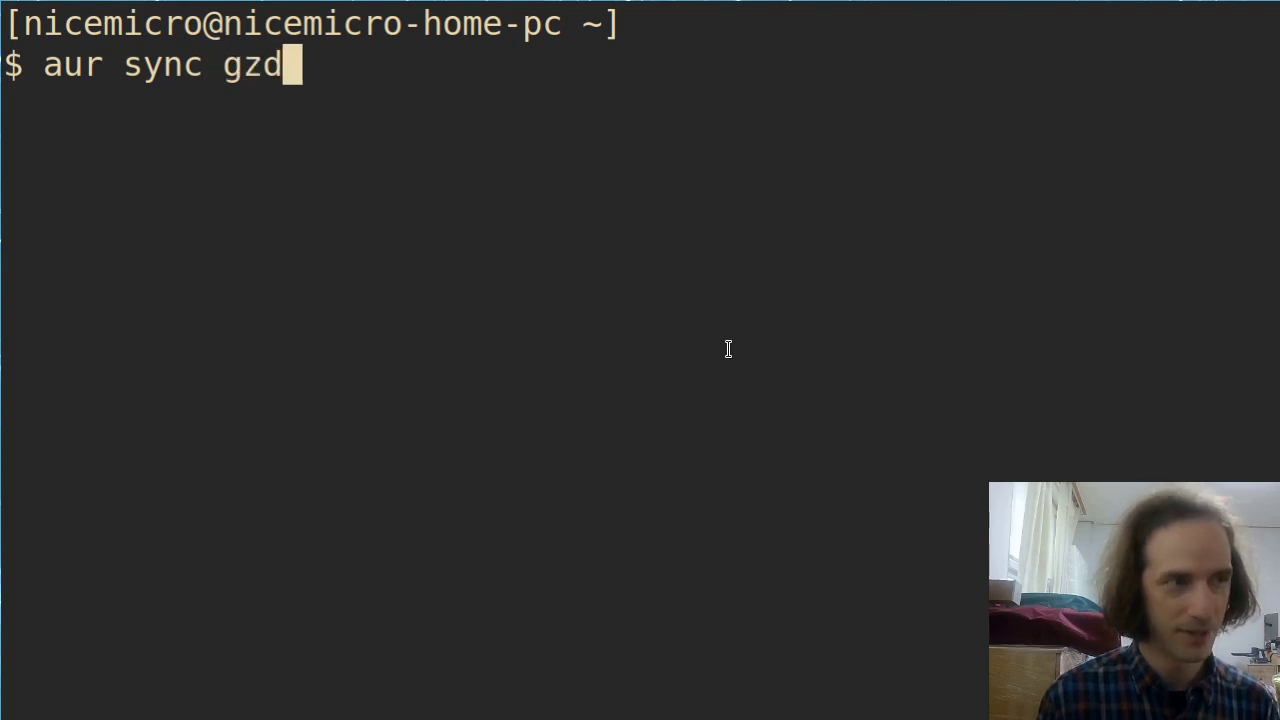
pyautogui.press('Return')
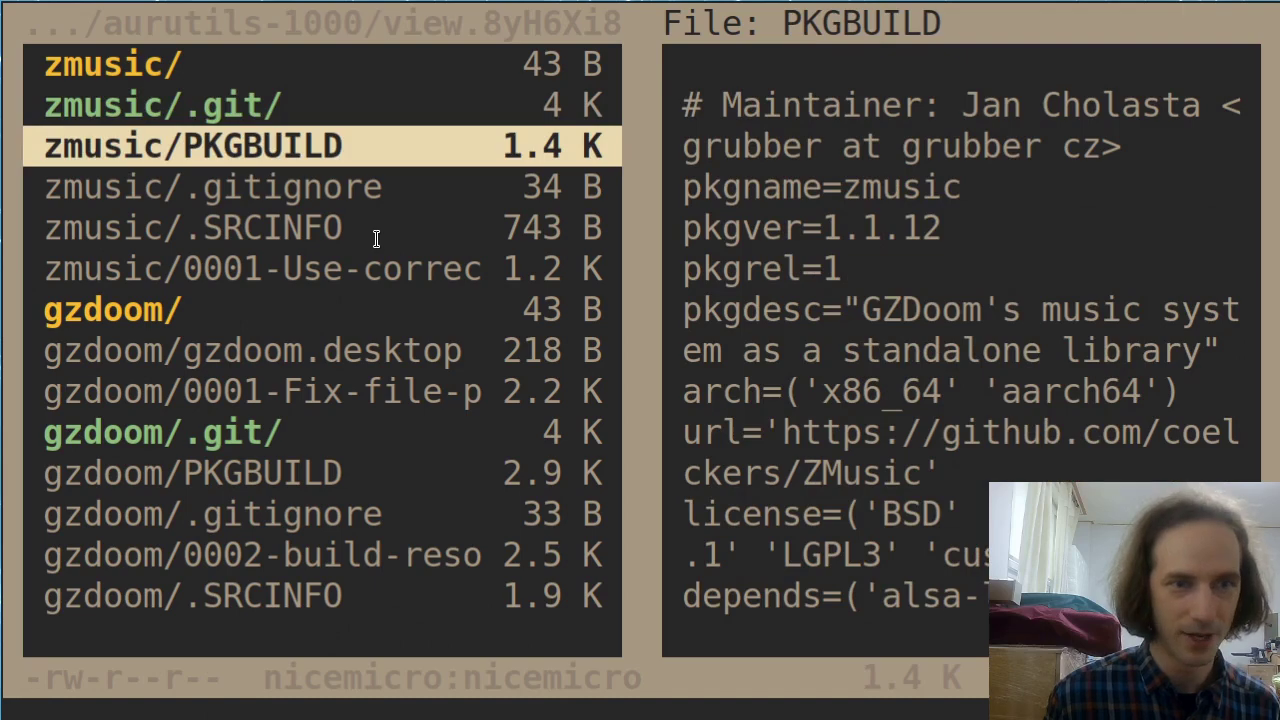
pyautogui.press('Down')
pyautogui.press('Down')
pyautogui.press('Down')
pyautogui.press('Down')
pyautogui.press('Up')
pyautogui.press('Up')
pyautogui.press('Up')
pyautogui.press('Up')
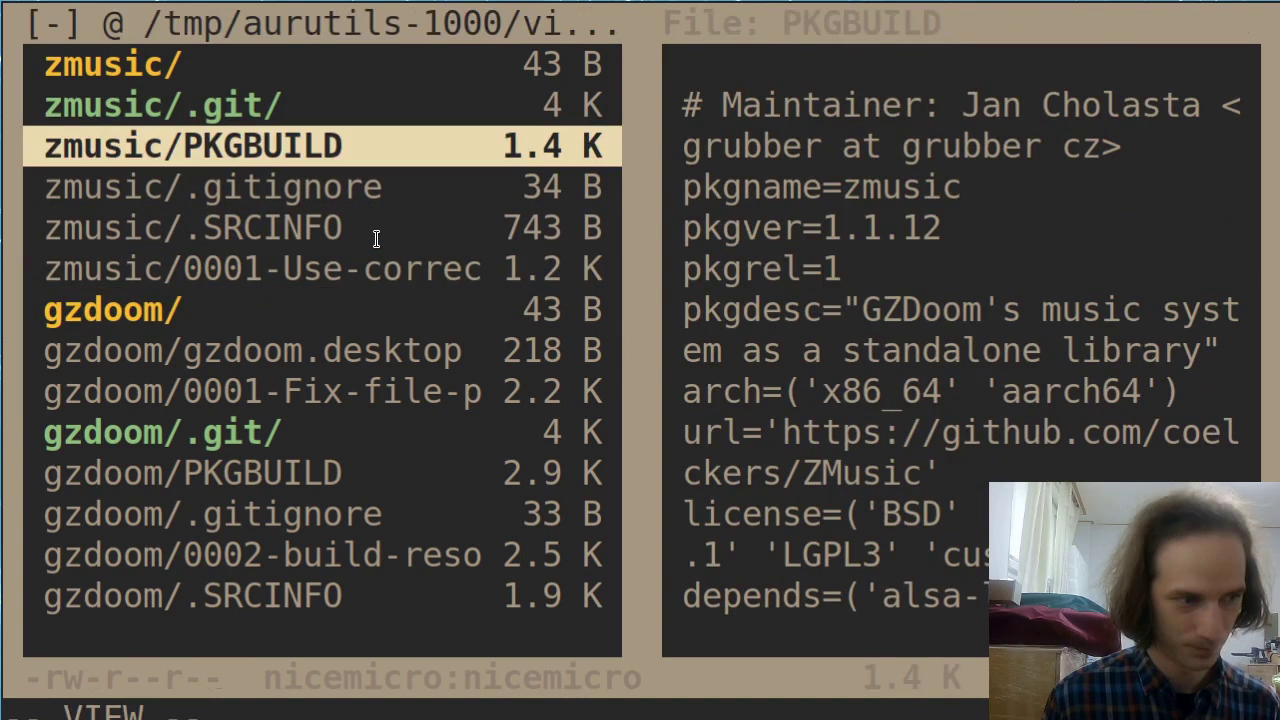
pyautogui.write(':q')
pyautogui.press('Return')
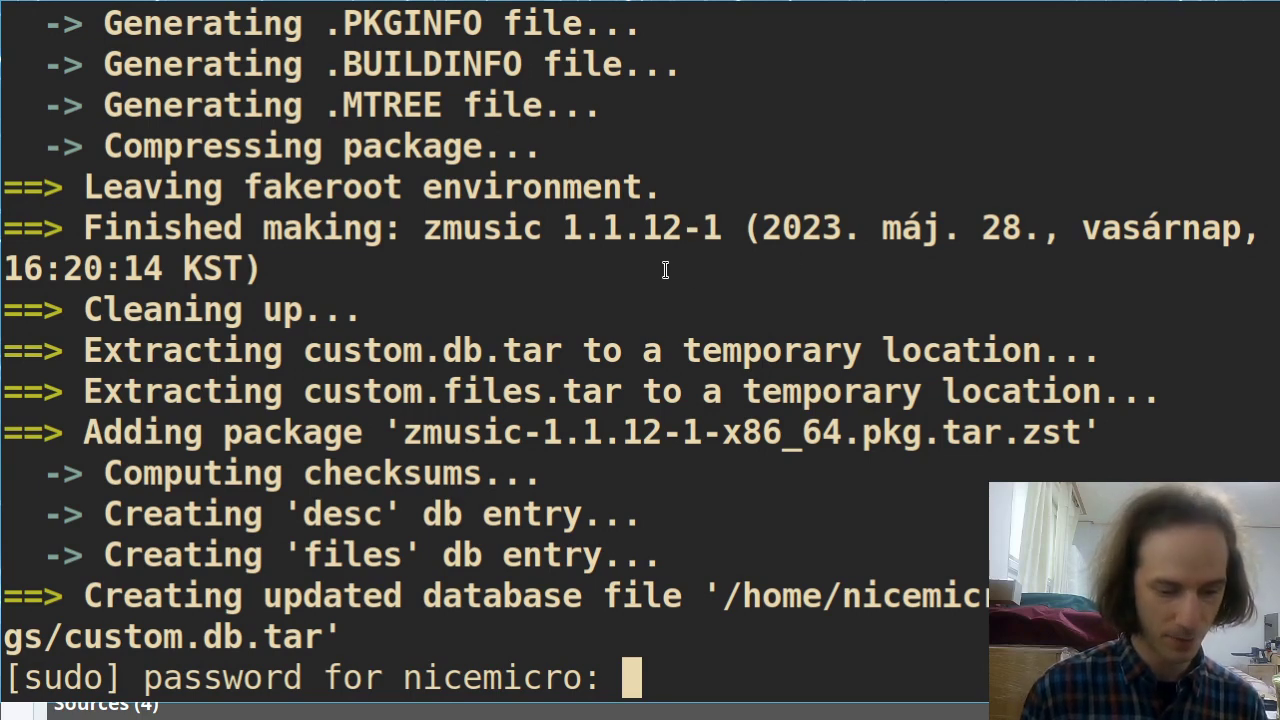
# - Submit the sudo password, retrying after the failed attempt, so the custom repo updates
pyautogui.press('Return')
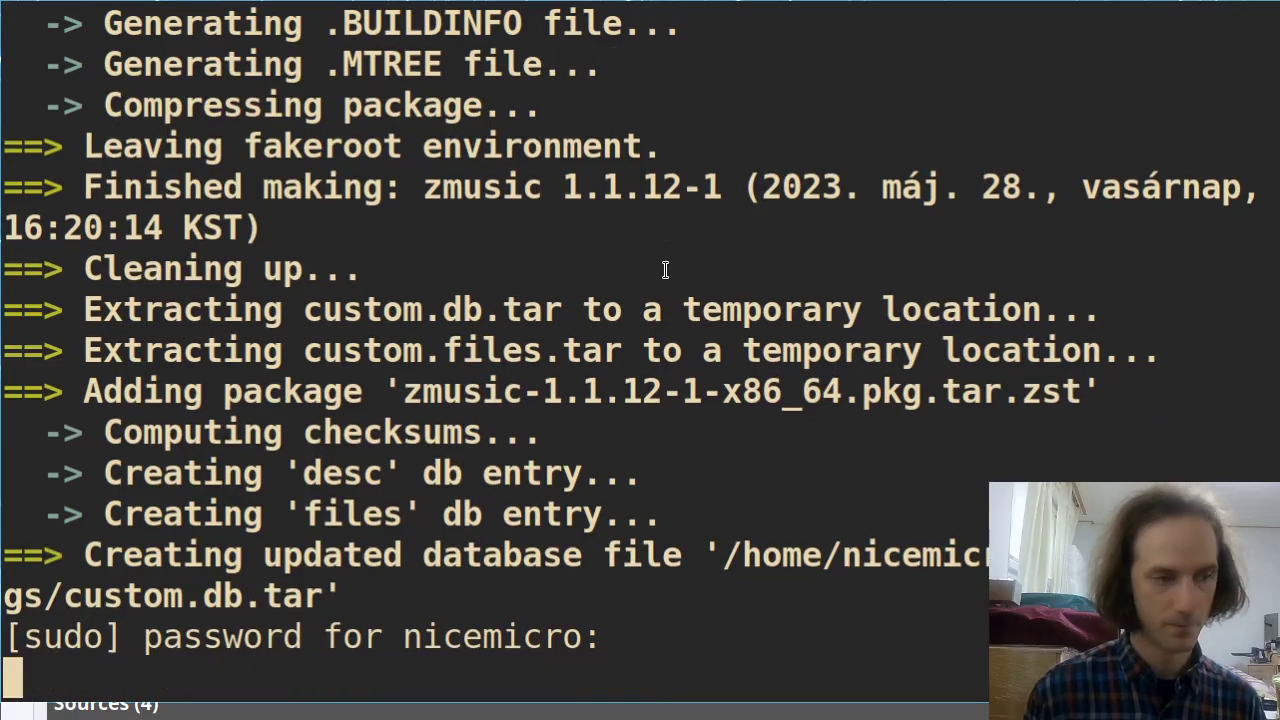
pyautogui.press('Return')
pyautogui.press('Return')
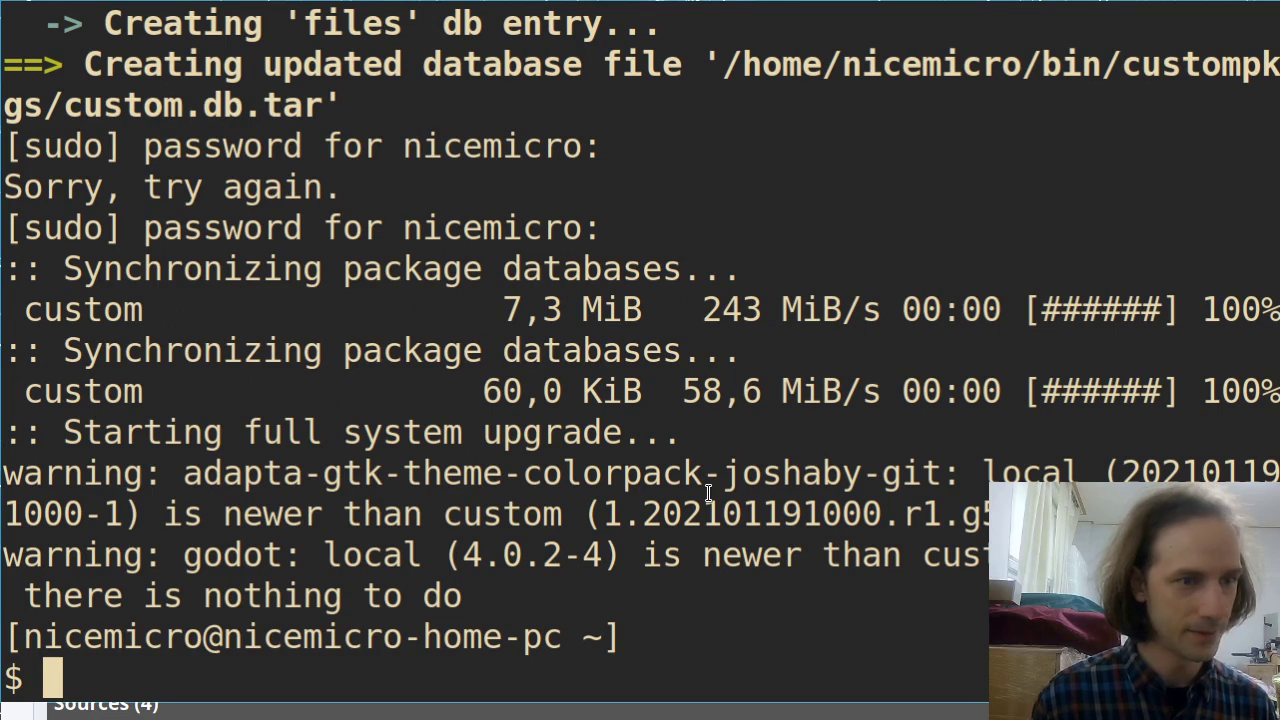
# - Install gzdoom with 'sudo pacman -S gzdoom', then launch gzdoom to test it
pyautogui.write('su')
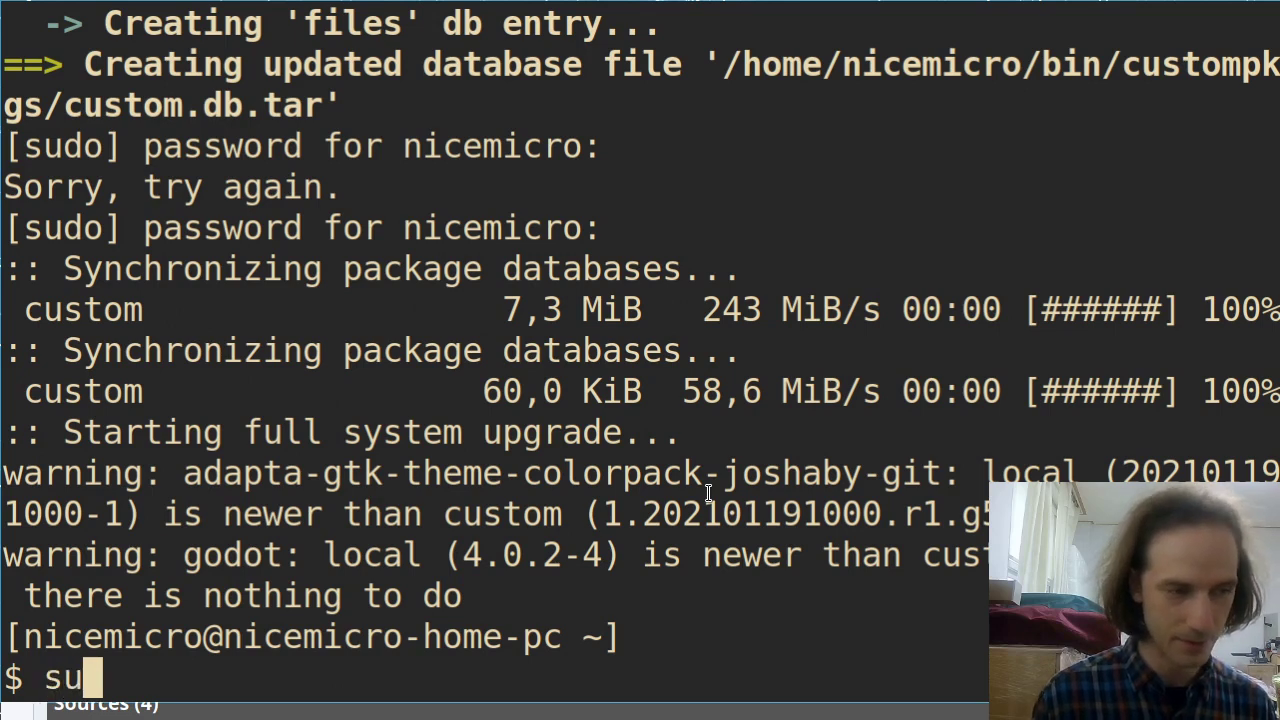
pyautogui.write('do pacman ')
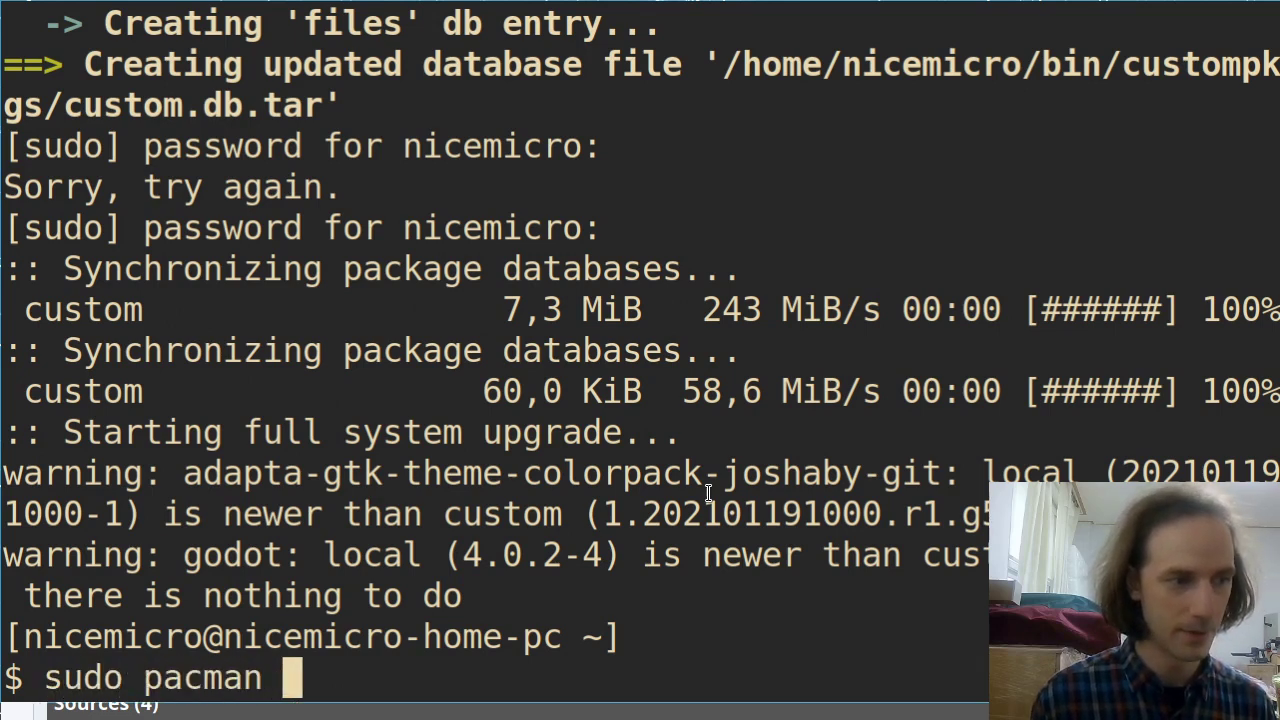
pyautogui.write('-S gzdoom')
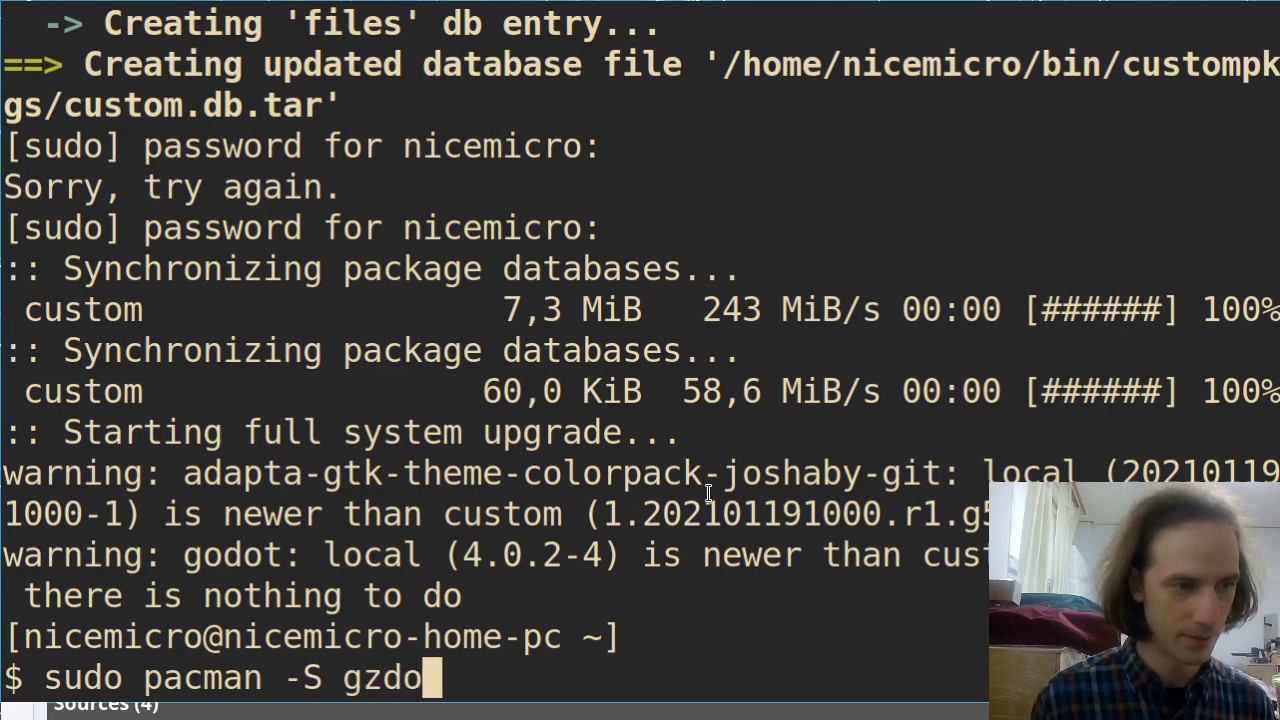
pyautogui.press('Return')
pyautogui.write('y')
pyautogui.press('Return')
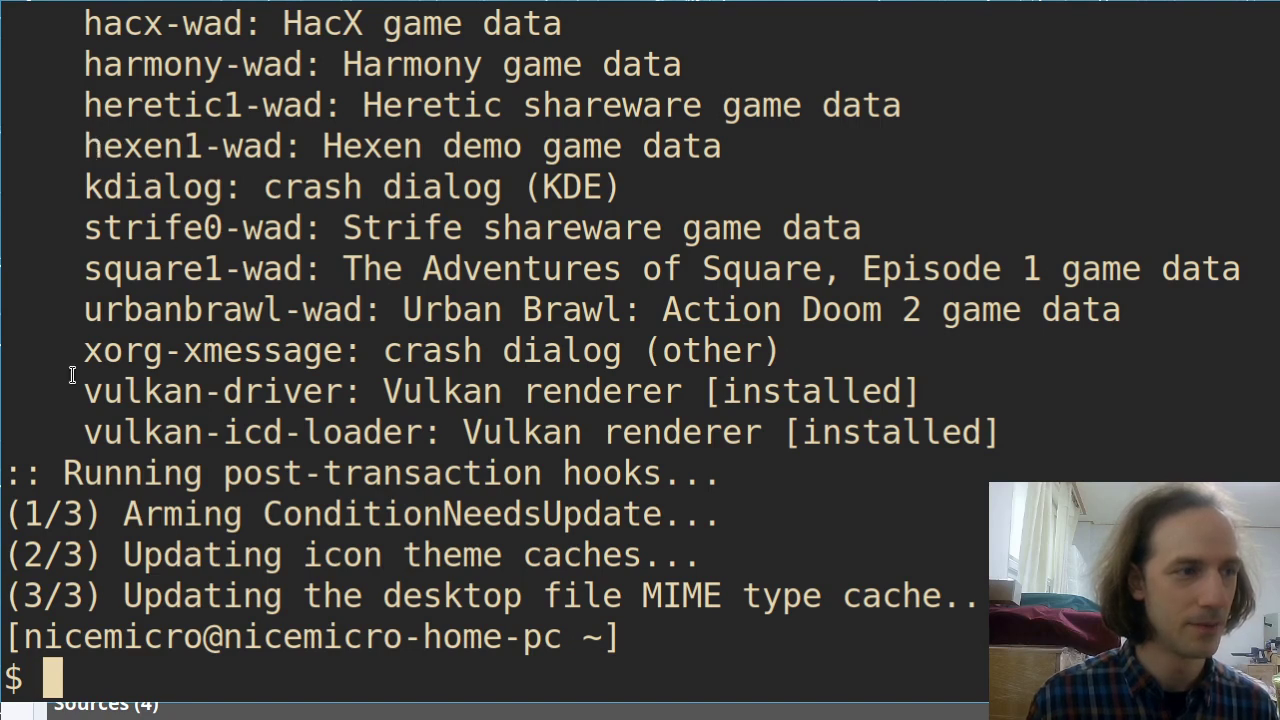
pyautogui.write('g')
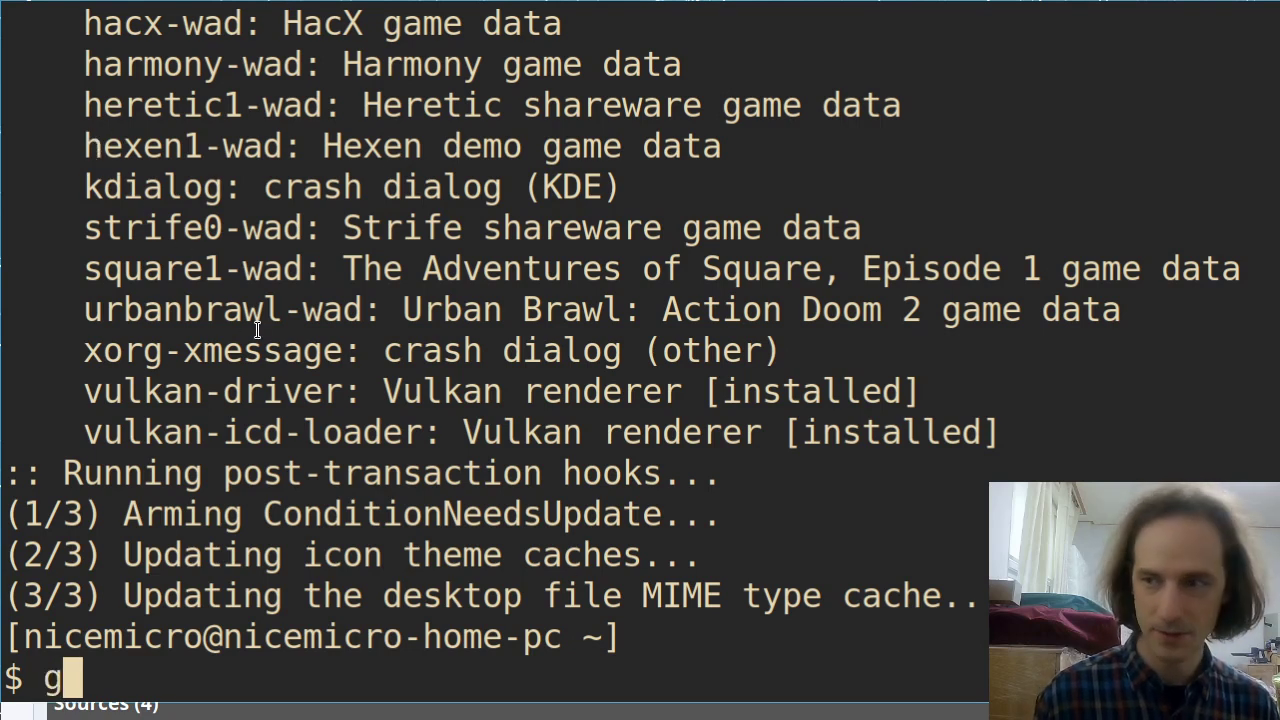
pyautogui.write('zdoom')
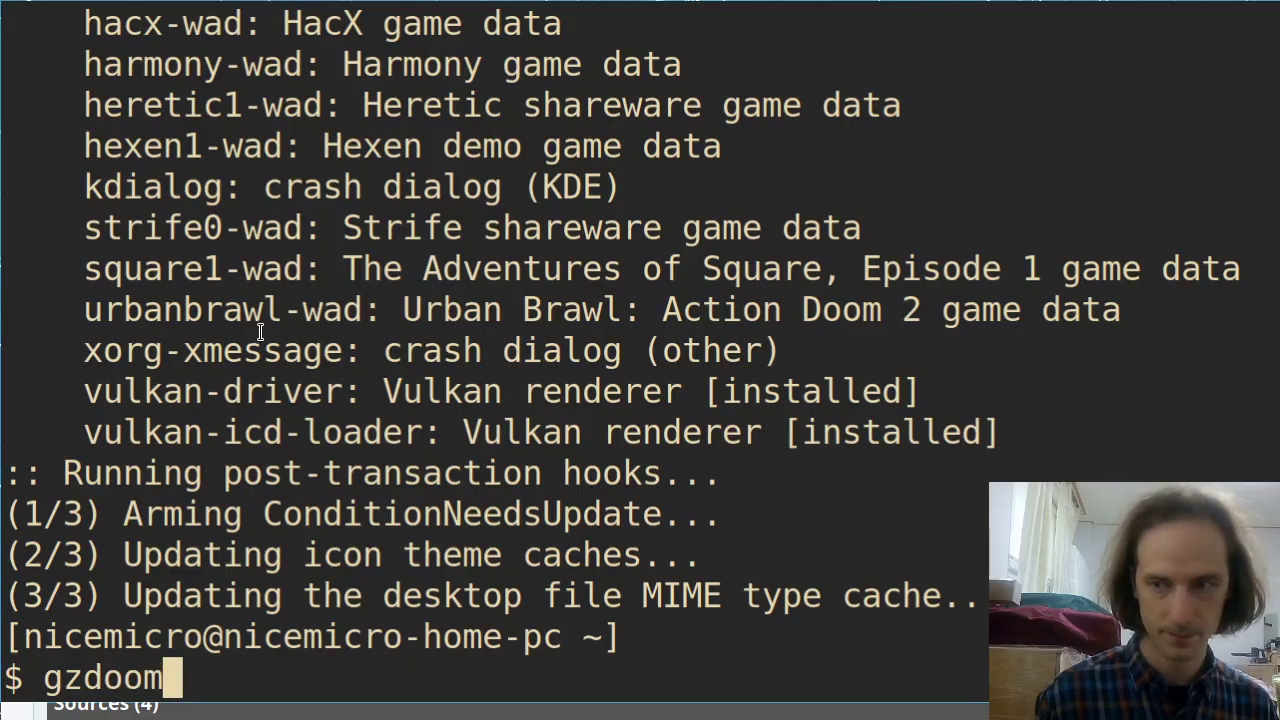
pyautogui.press('Return')
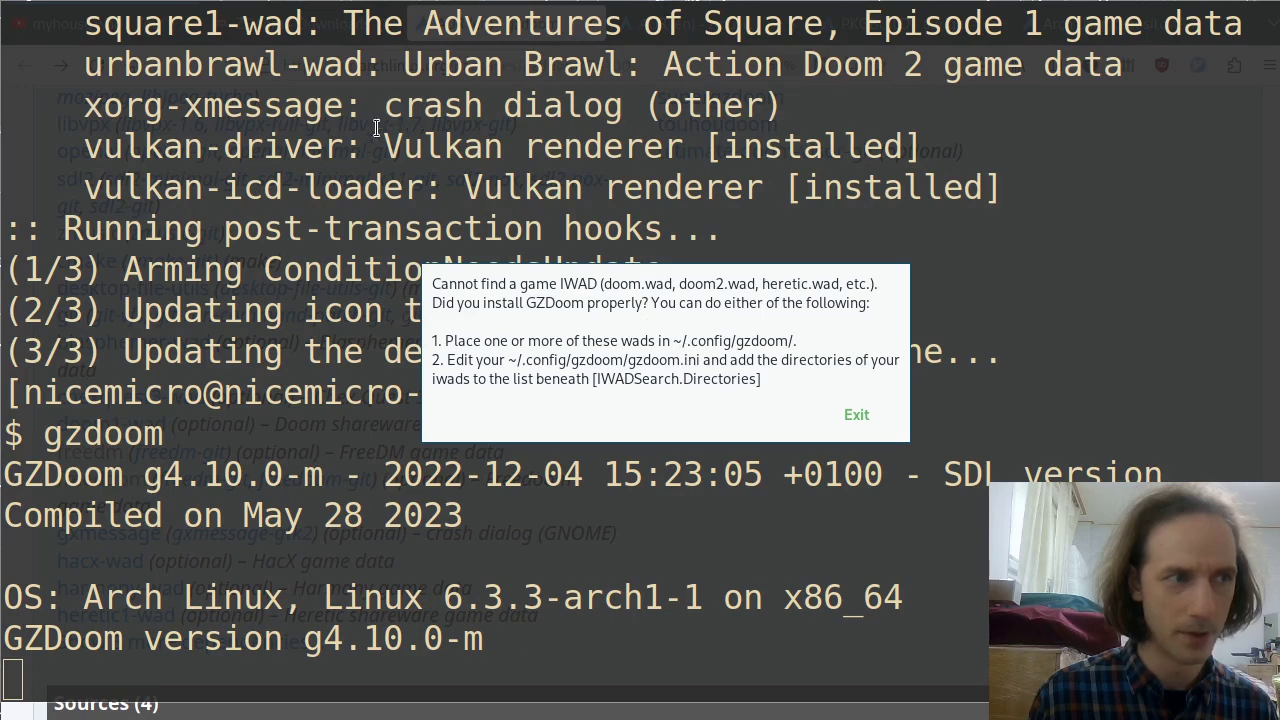
# - Dismiss the IWAD error and run 'aur sync freedoom', stepping through the deutex and freedoom build files
pyautogui.click(874, 414)
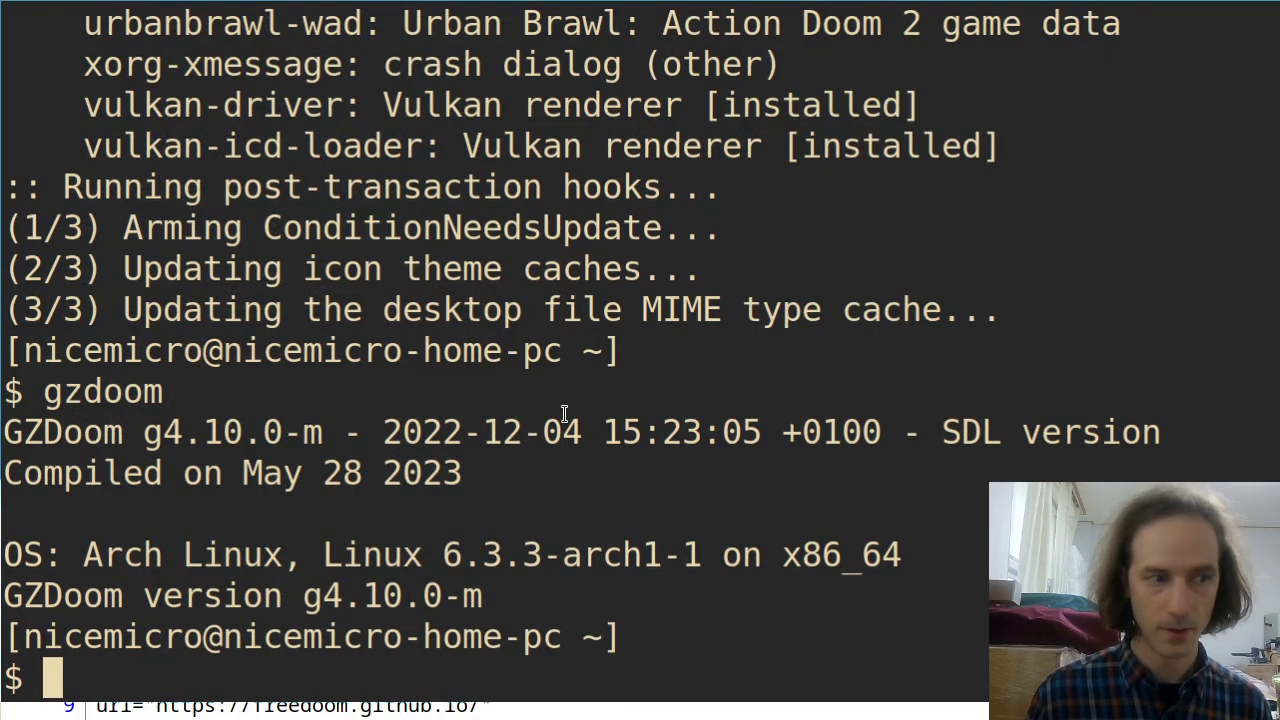
pyautogui.write('aur')
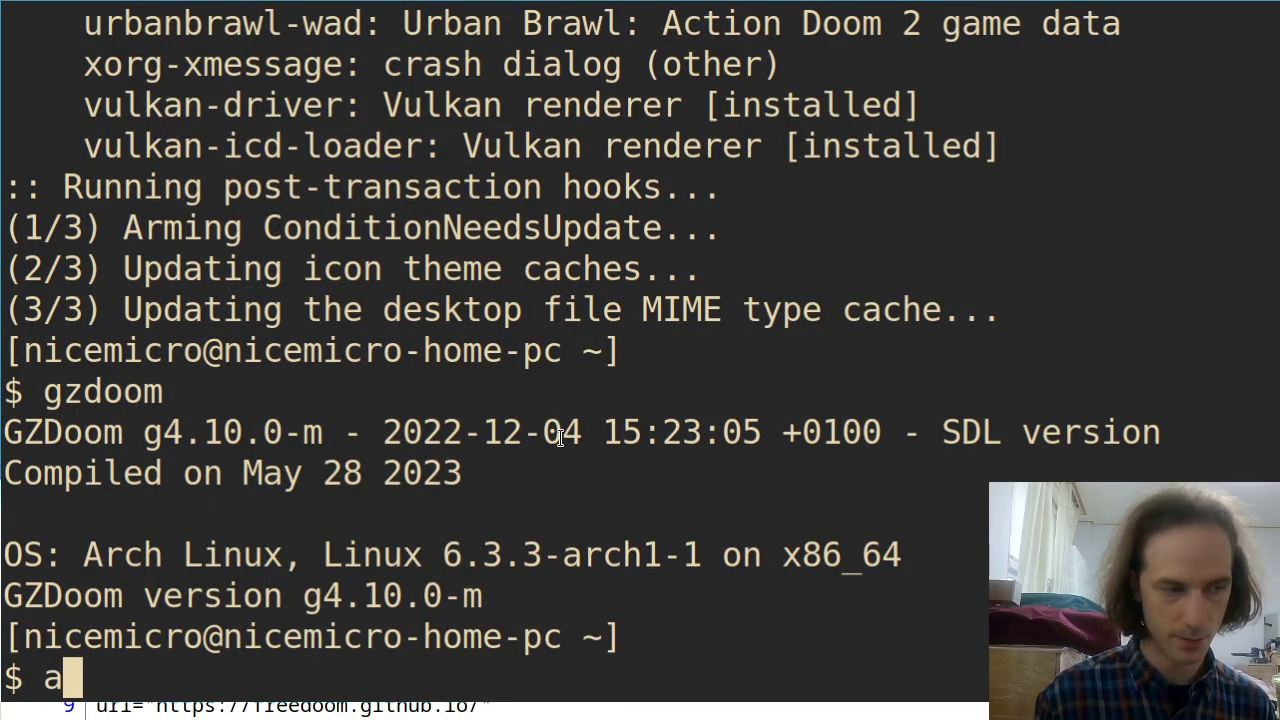
pyautogui.write(' sync f')
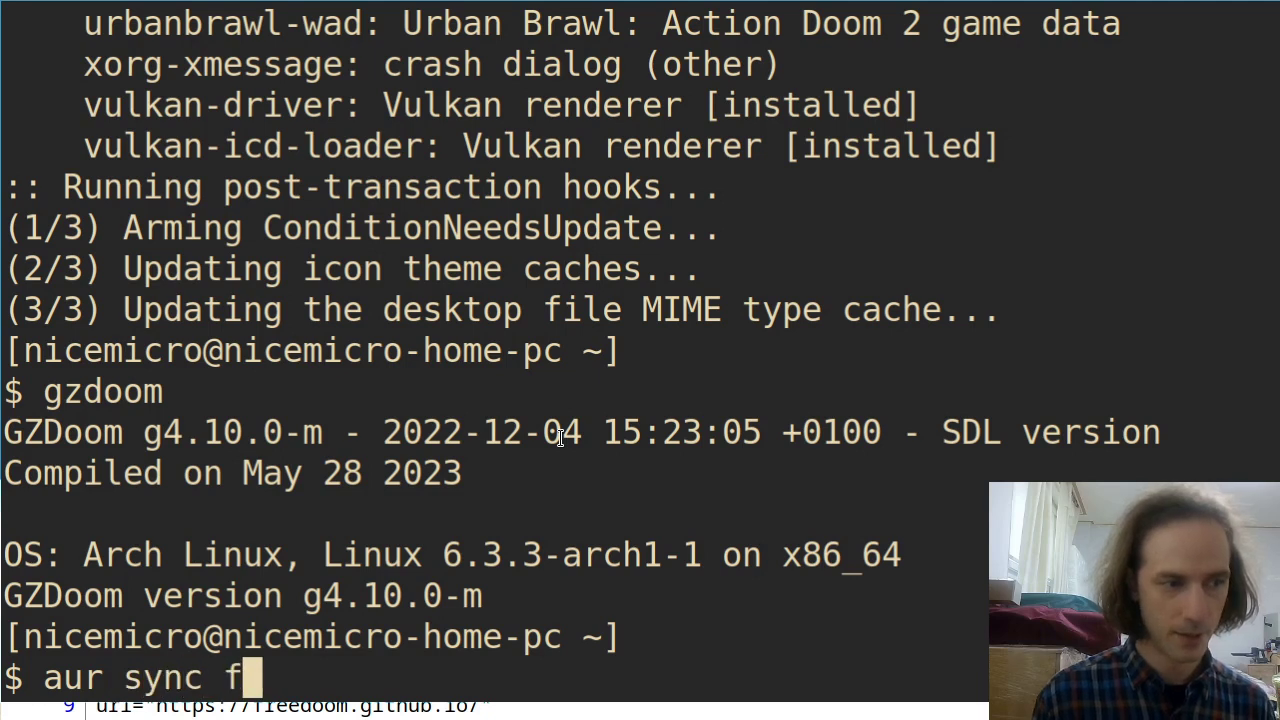
pyautogui.write('reedoom')
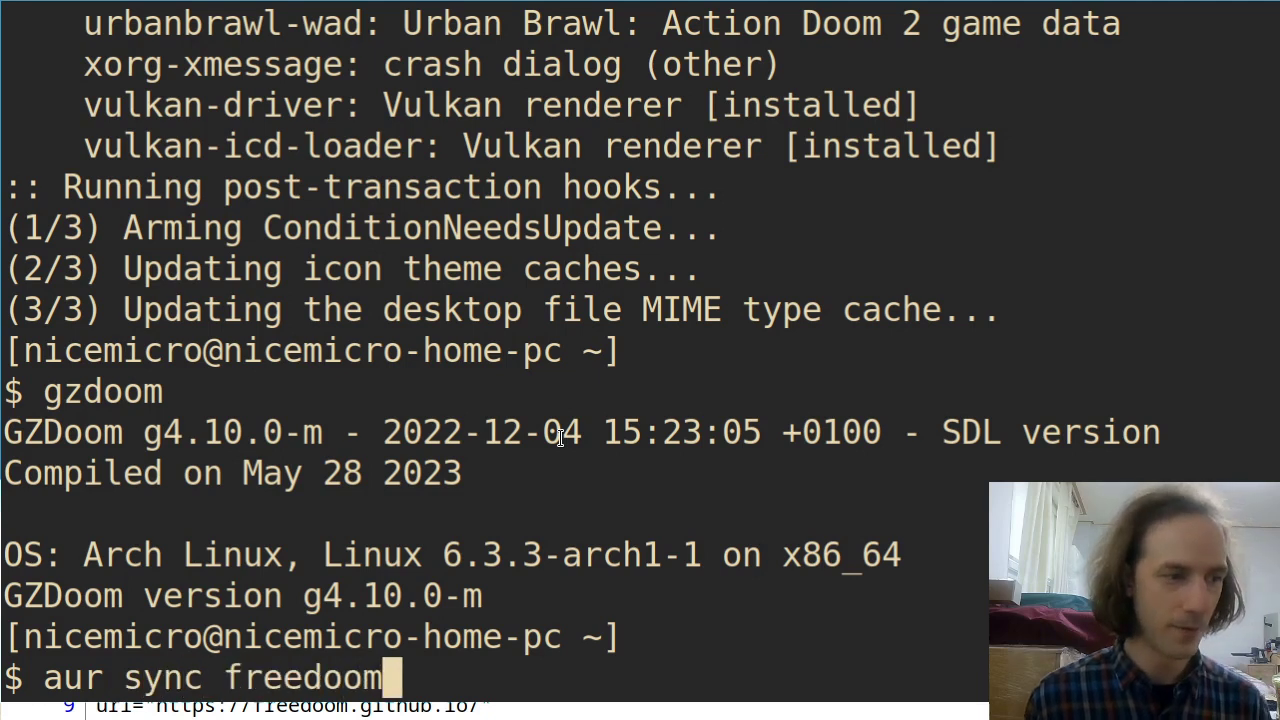
pyautogui.press('Return')
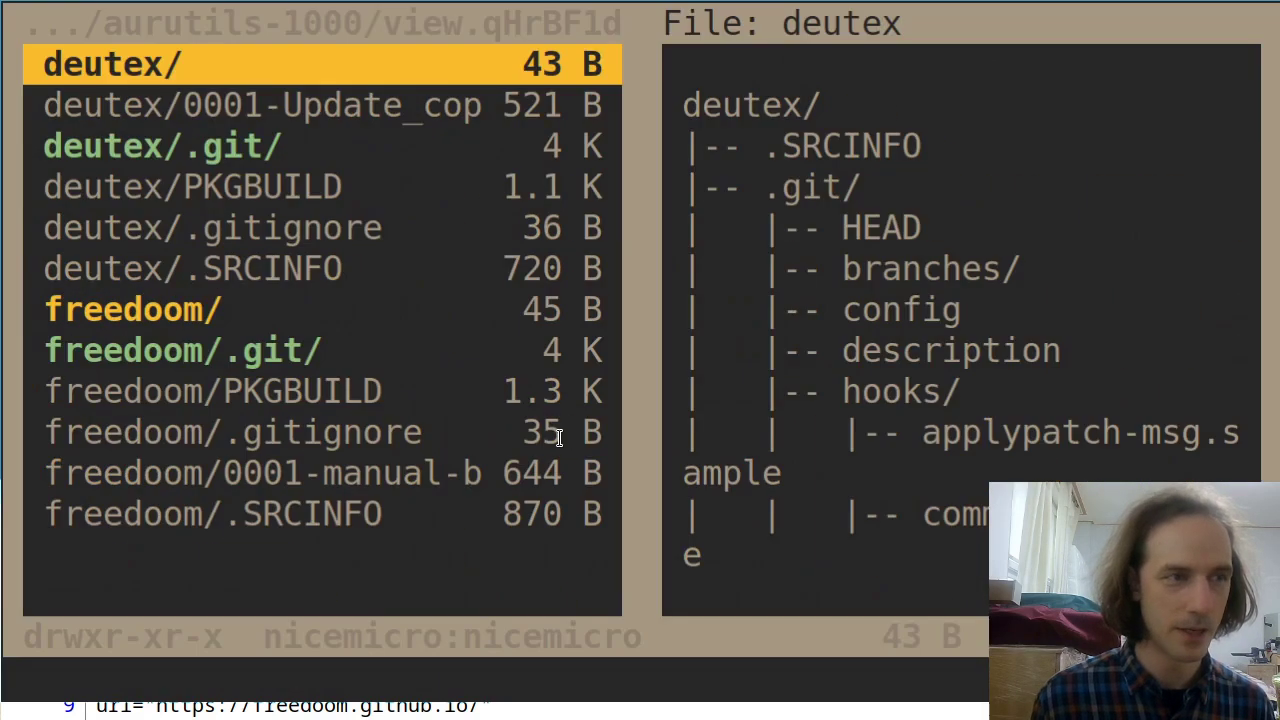
pyautogui.press('Down')
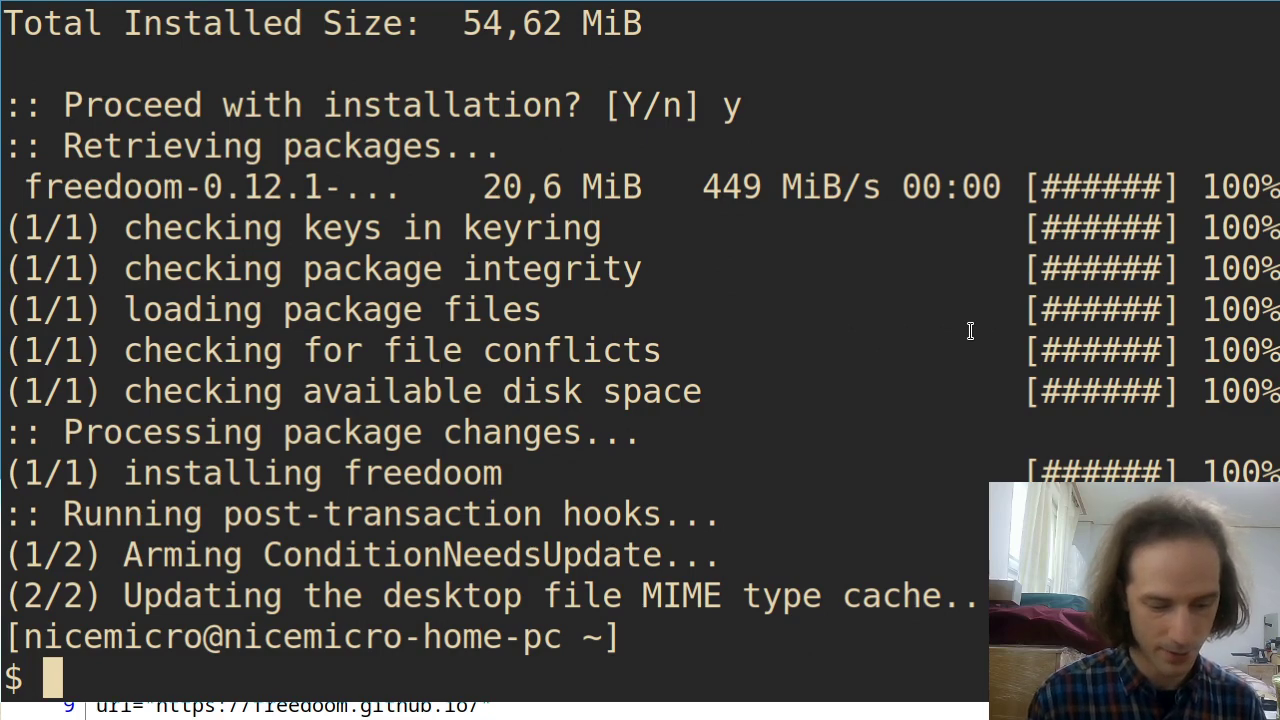
# - Launch gzdoom and start Freedoom: Phase 2 from the IWAD selection
pyautogui.write('gzdoom')
pyautogui.press('Return')
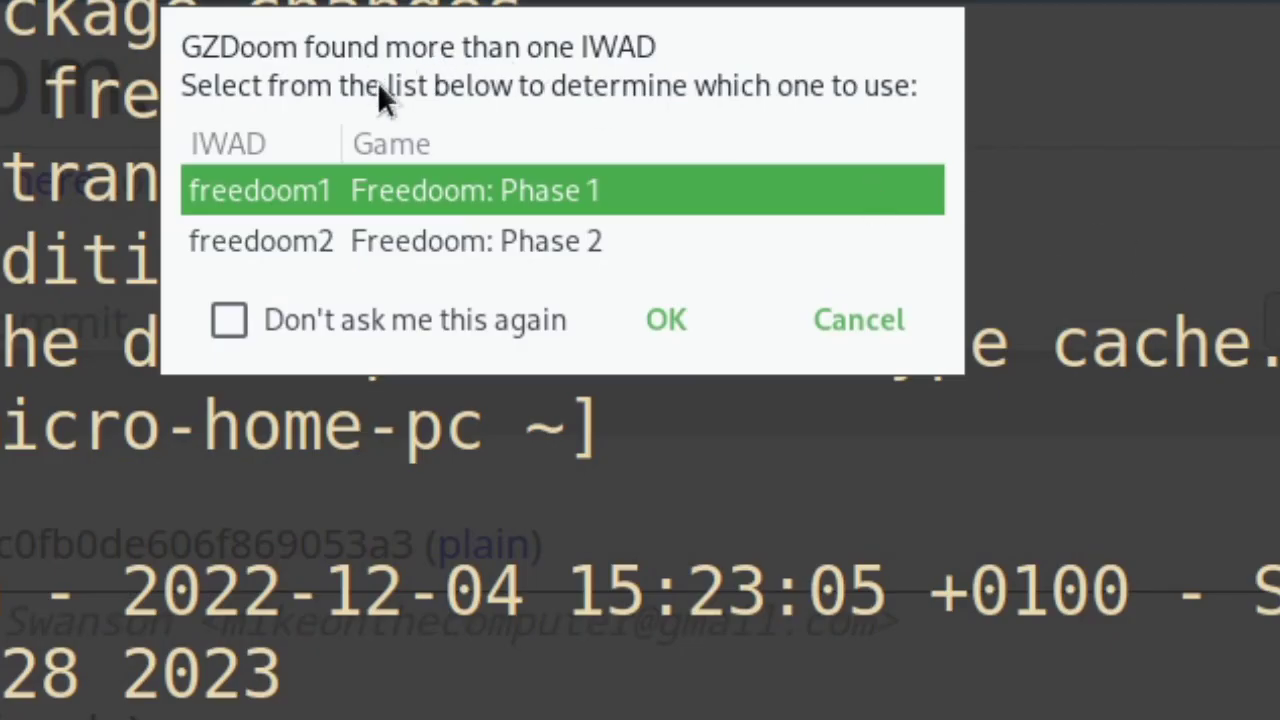
pyautogui.click(485, 250)
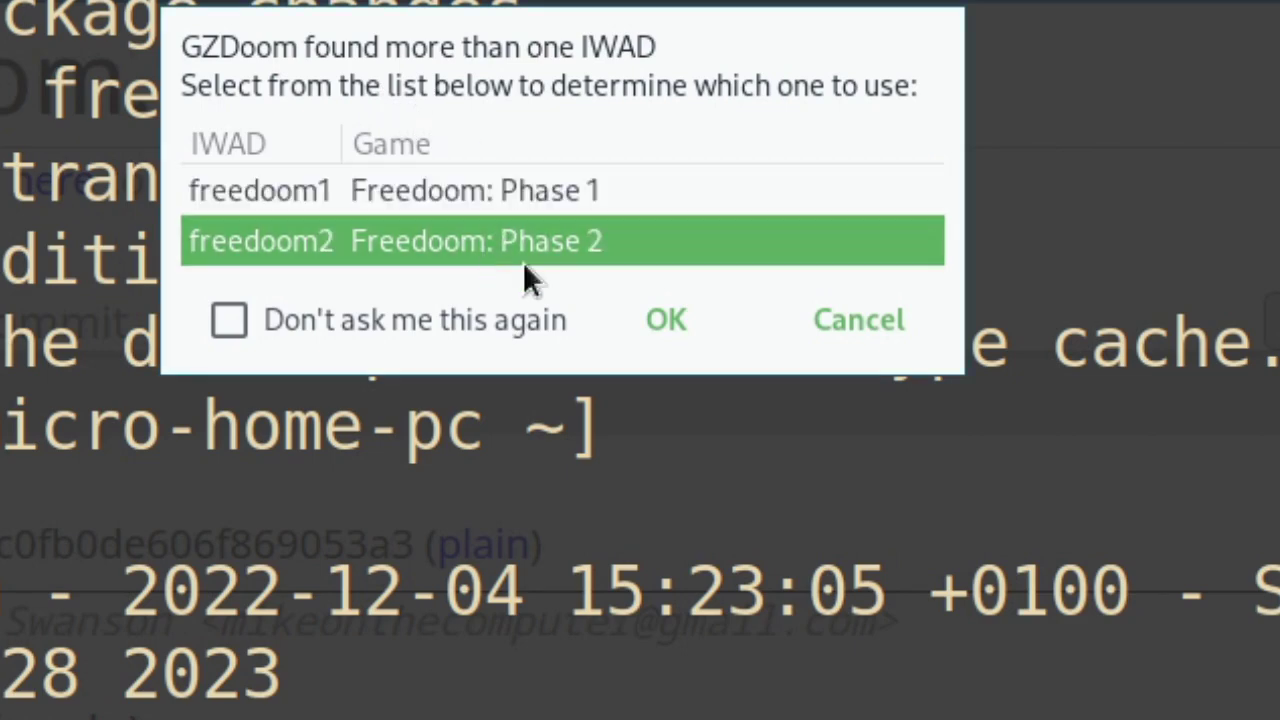
pyautogui.click(680, 322)
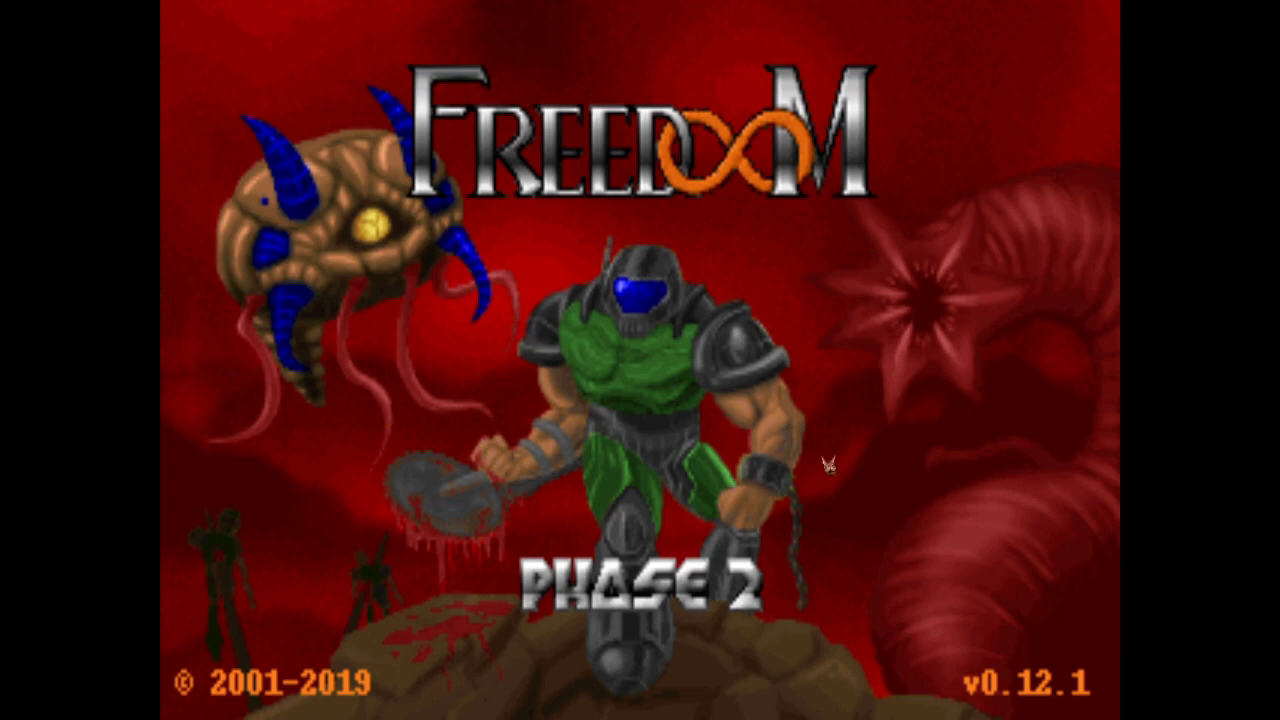
# - Quit the game from the main menu, confirming with Y
pyautogui.press('Escape')
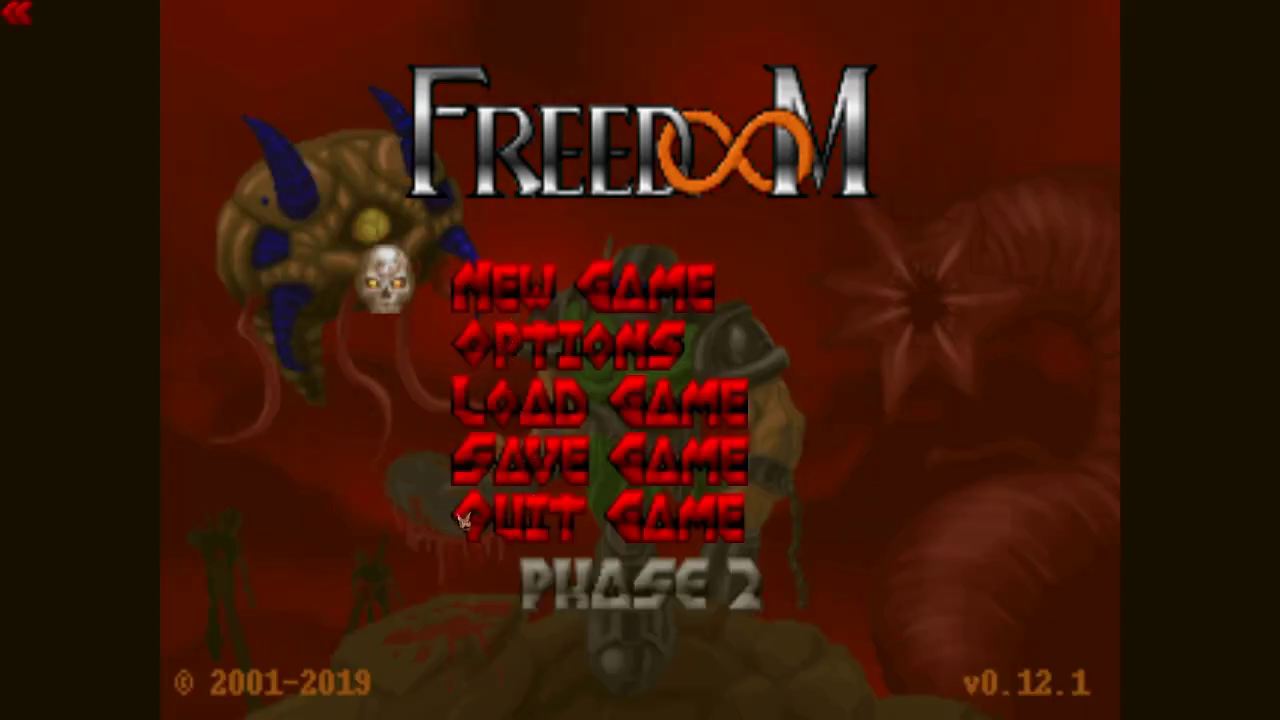
pyautogui.press('Escape')
pyautogui.press('Escape')
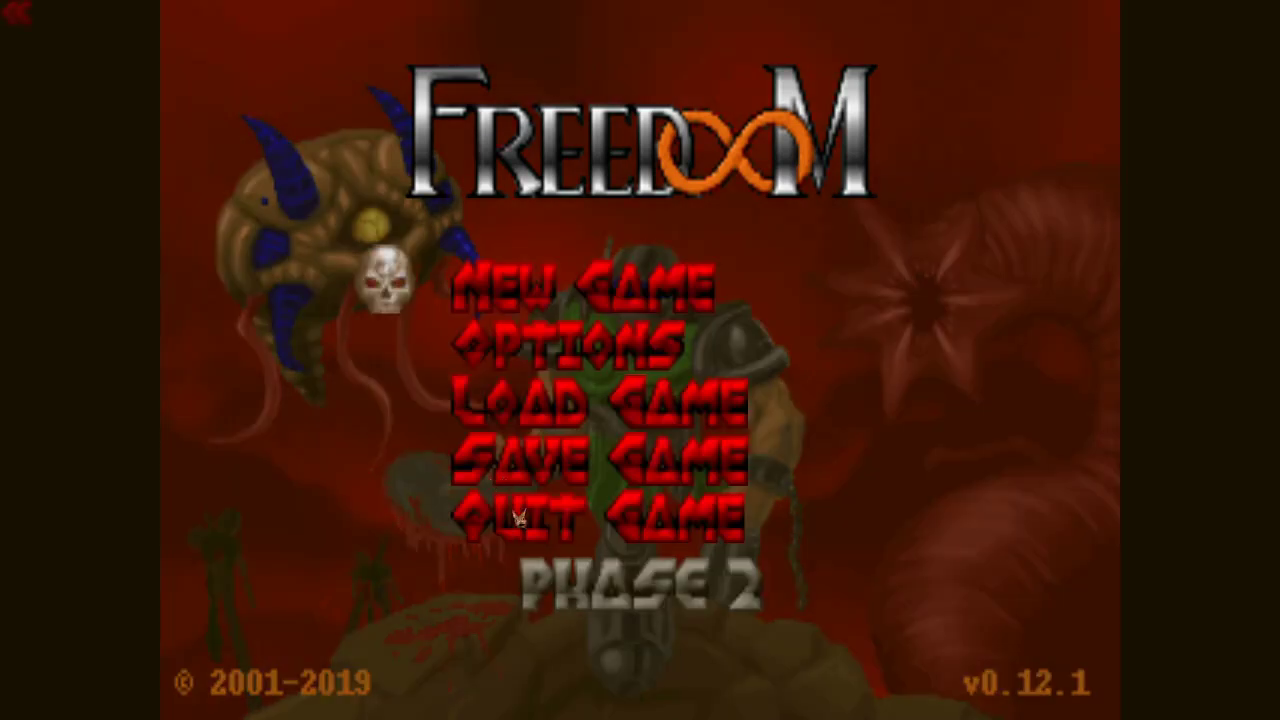
pyautogui.click(522, 518)
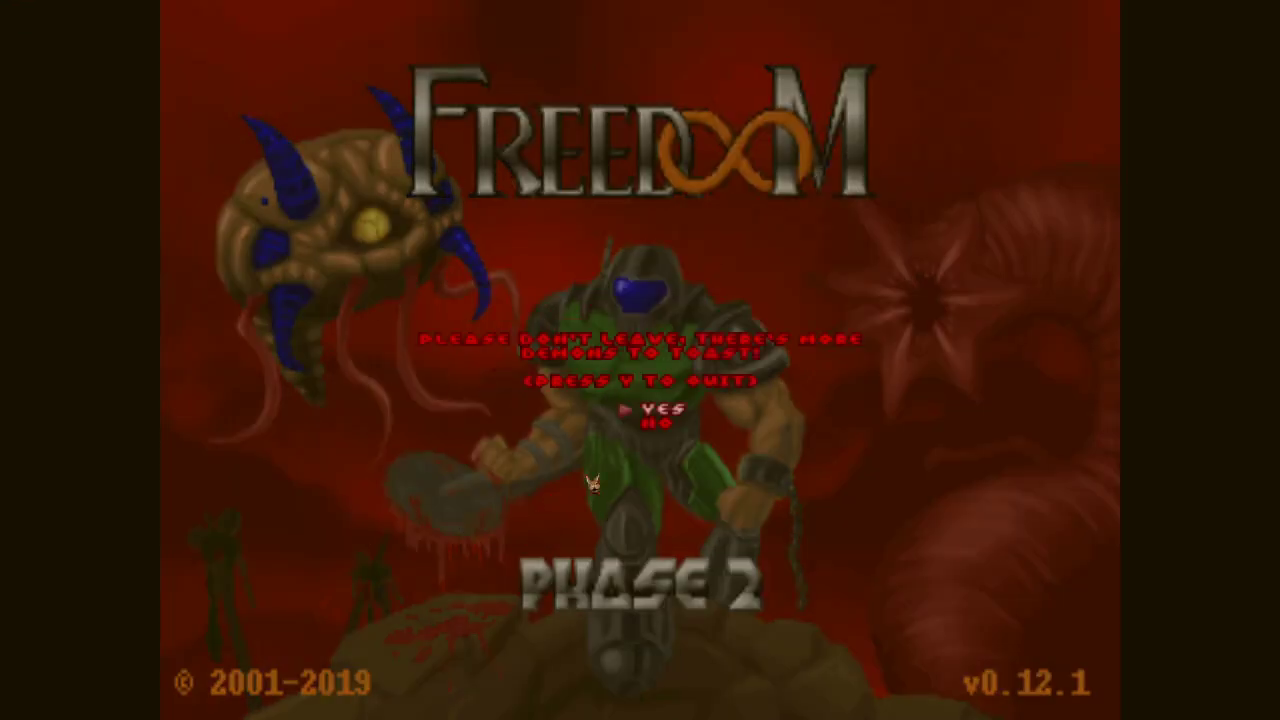
pyautogui.press('y')
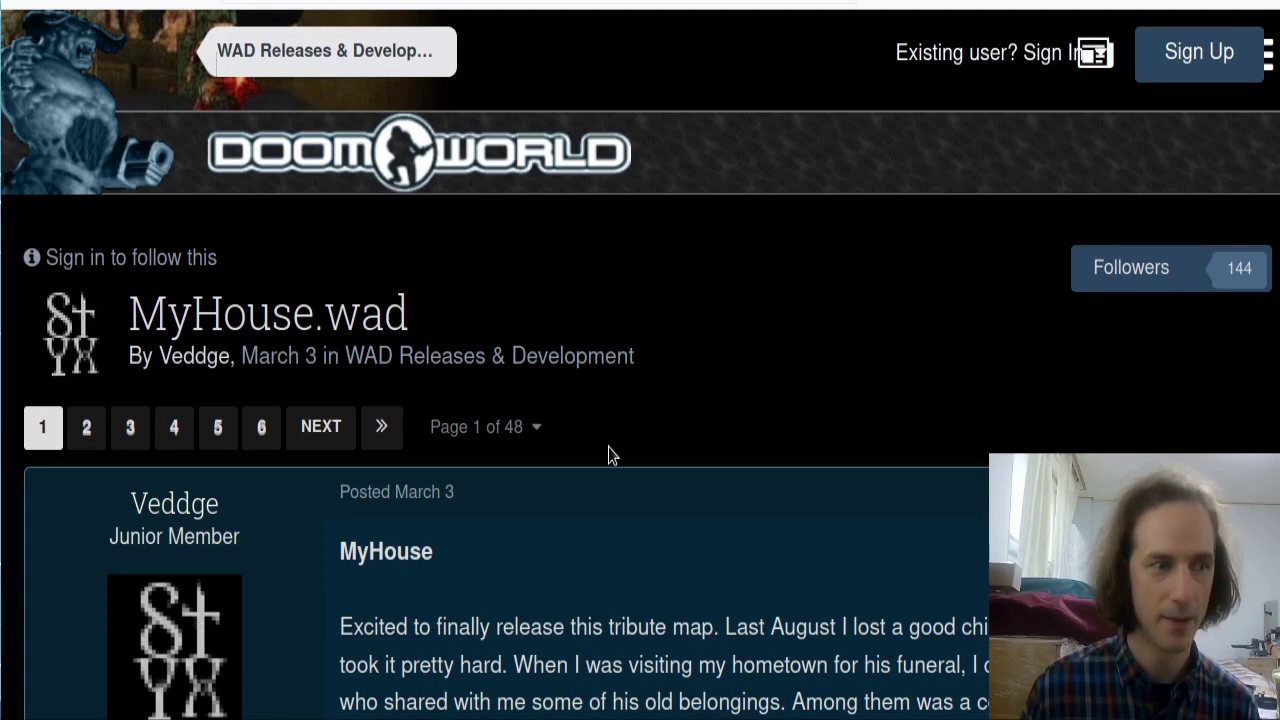
# - Scroll the MyHouse.wad post to its Download link and switch to the Google Drive tab
pyautogui.scroll(-3, 481, 503)
pyautogui.scroll(-3, 693, 440)
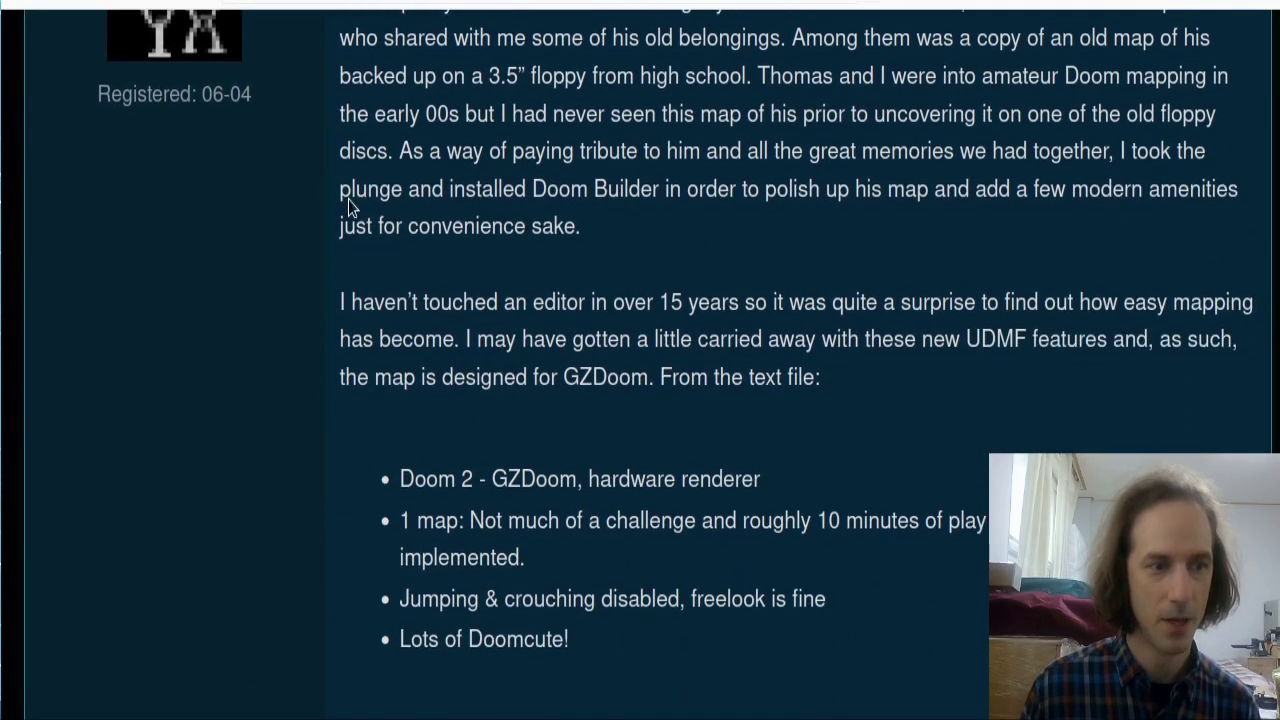
pyautogui.scroll(6, 607, 367)
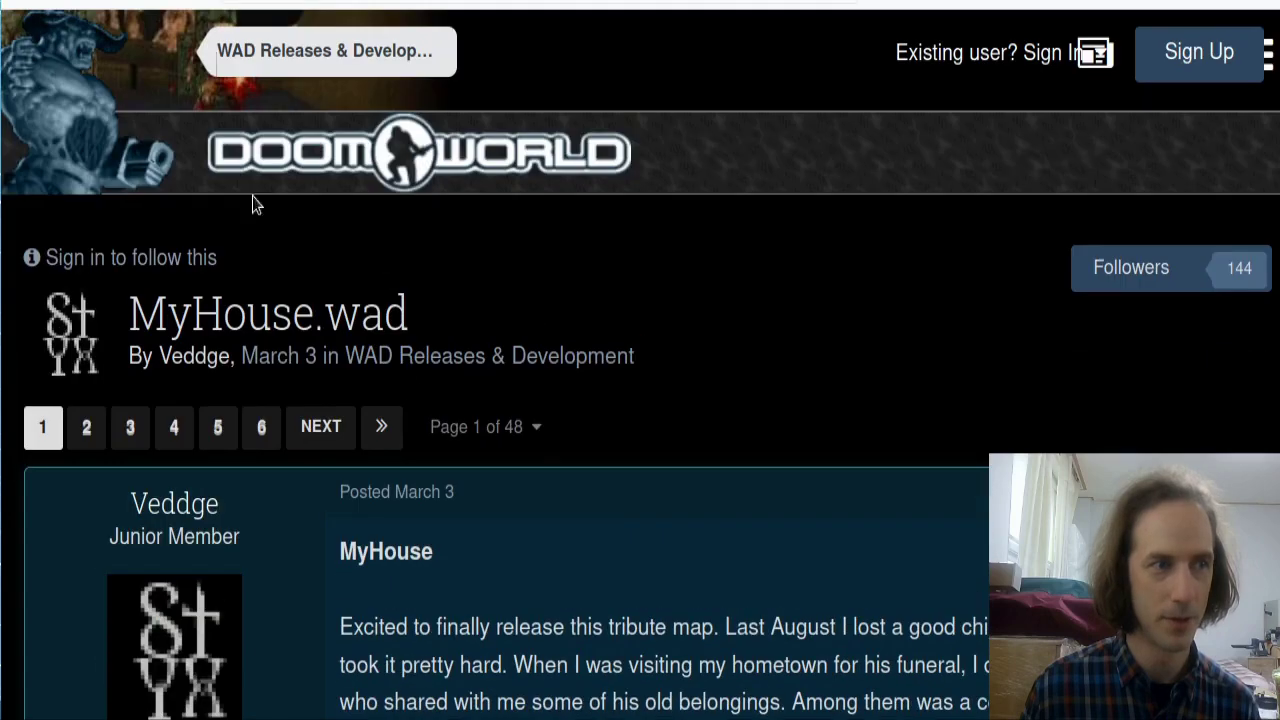
pyautogui.scroll(-4, 686, 449)
pyautogui.scroll(2, 686, 448)
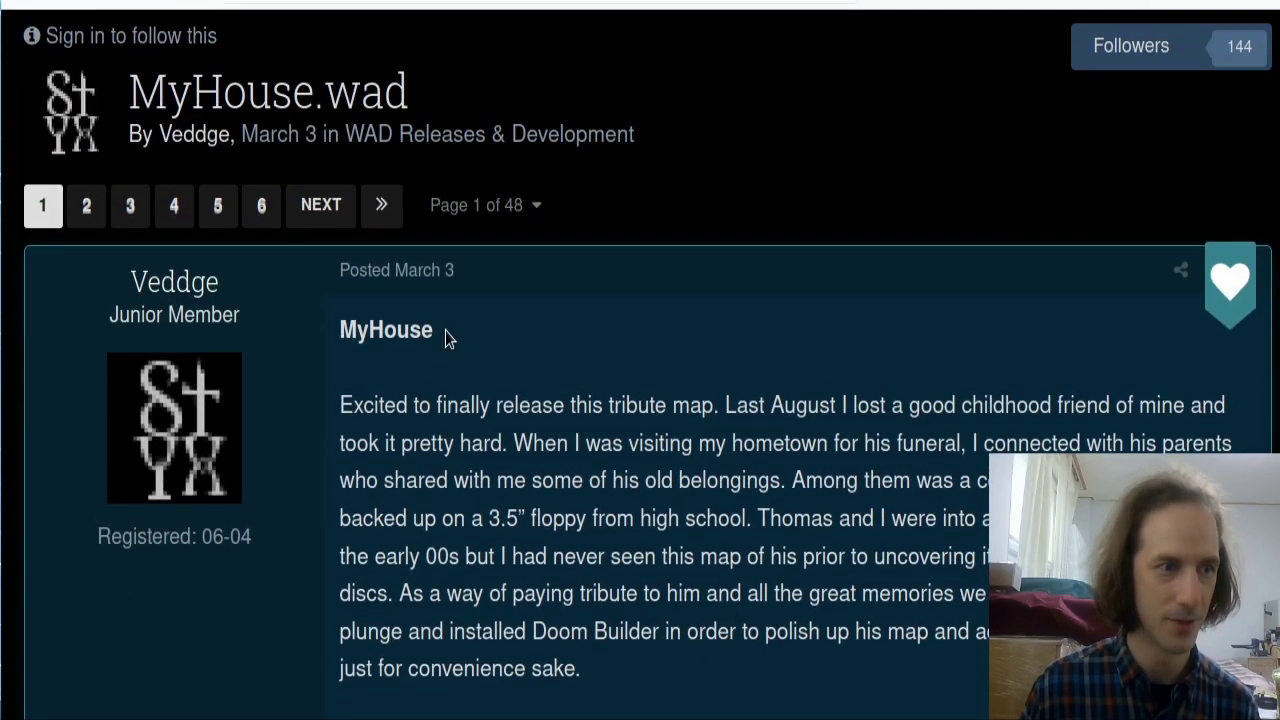
pyautogui.moveTo(434, 335); pyautogui.dragTo(340, 335)
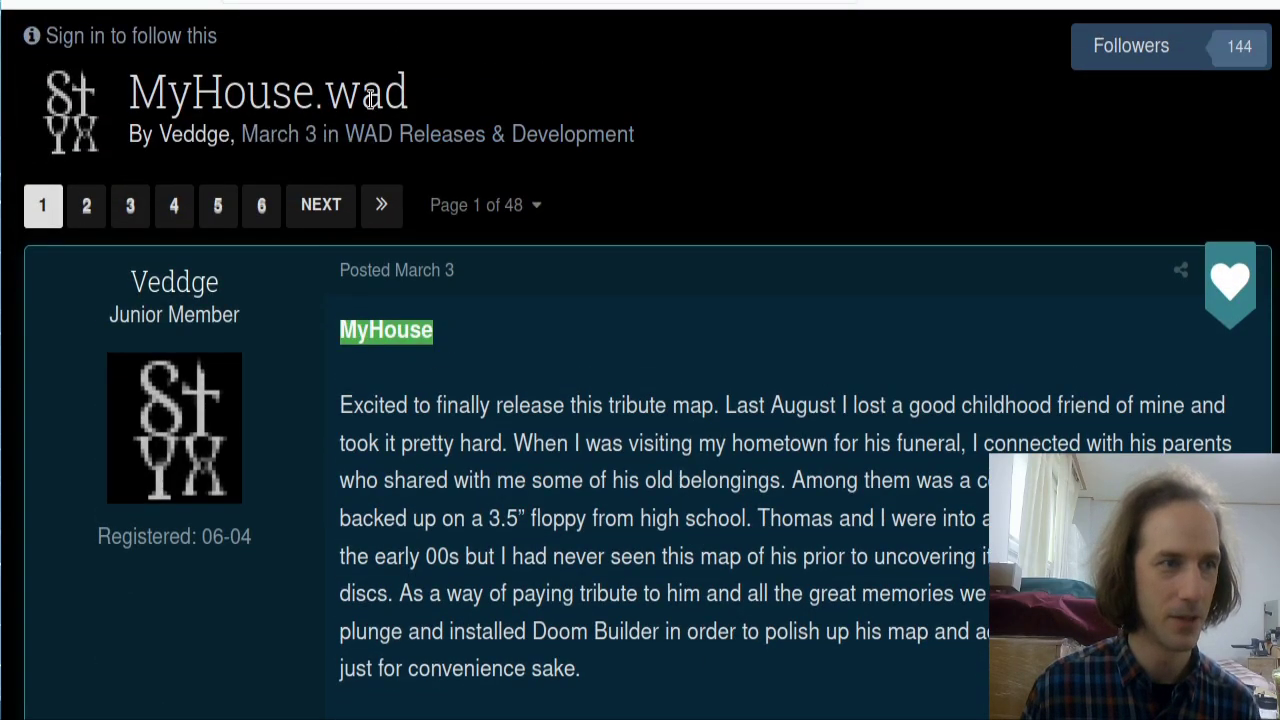
pyautogui.scroll(-4, 566, 456)
pyautogui.scroll(-2, 566, 456)
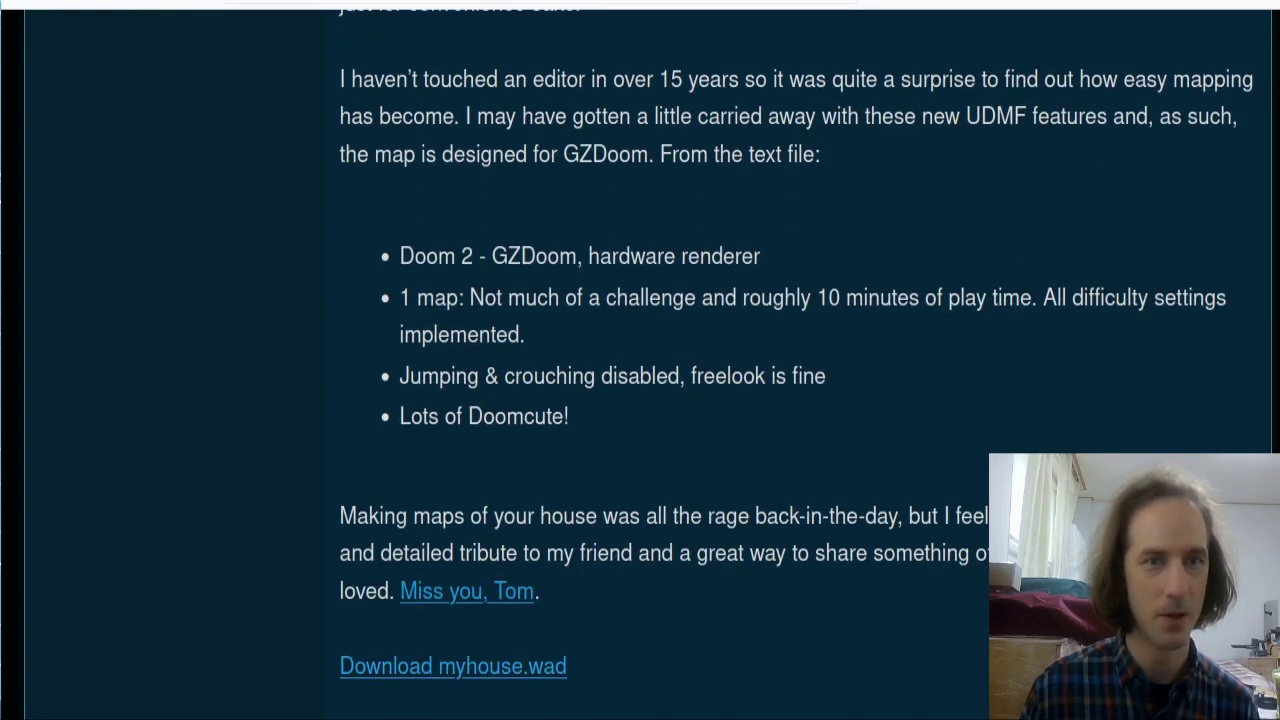
pyautogui.hotkey('ctrl', 'Tab')
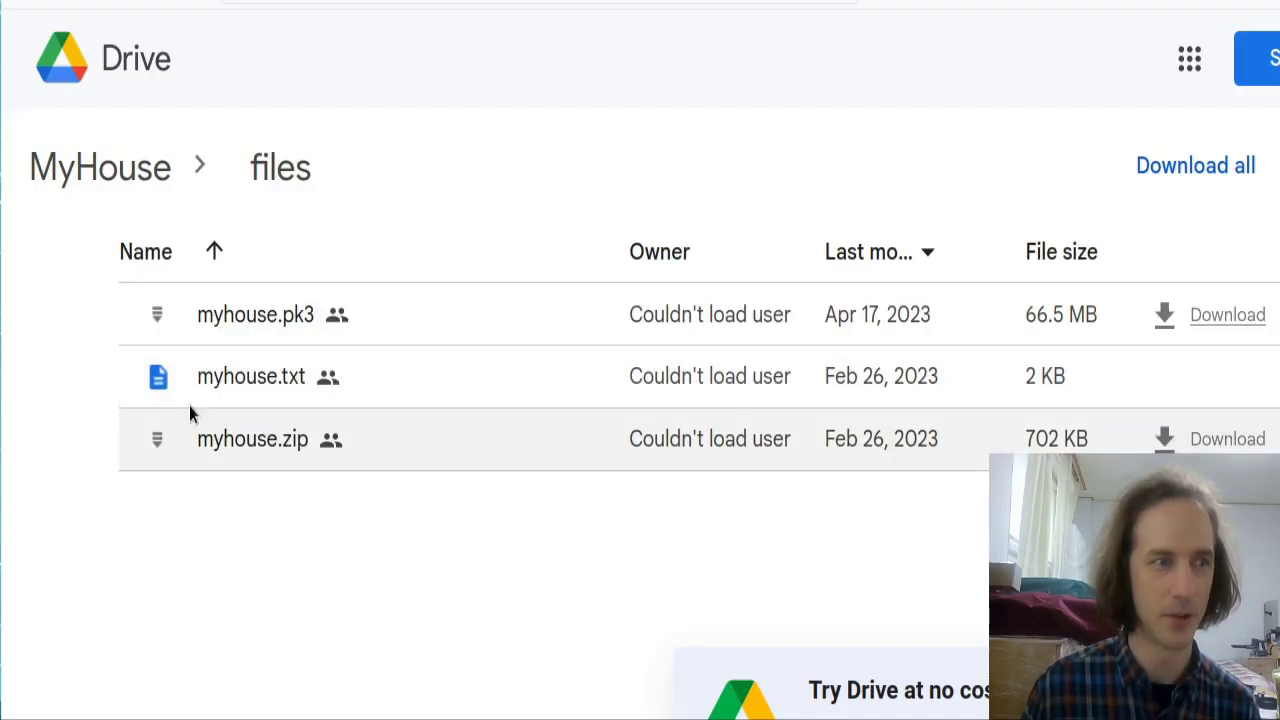
# - Preview myhouse.pk3 in MyHouse's files folder, showing 36 items like FLATS, MUSIC, TEXTURES, then close it
pyautogui.click(160, 186)
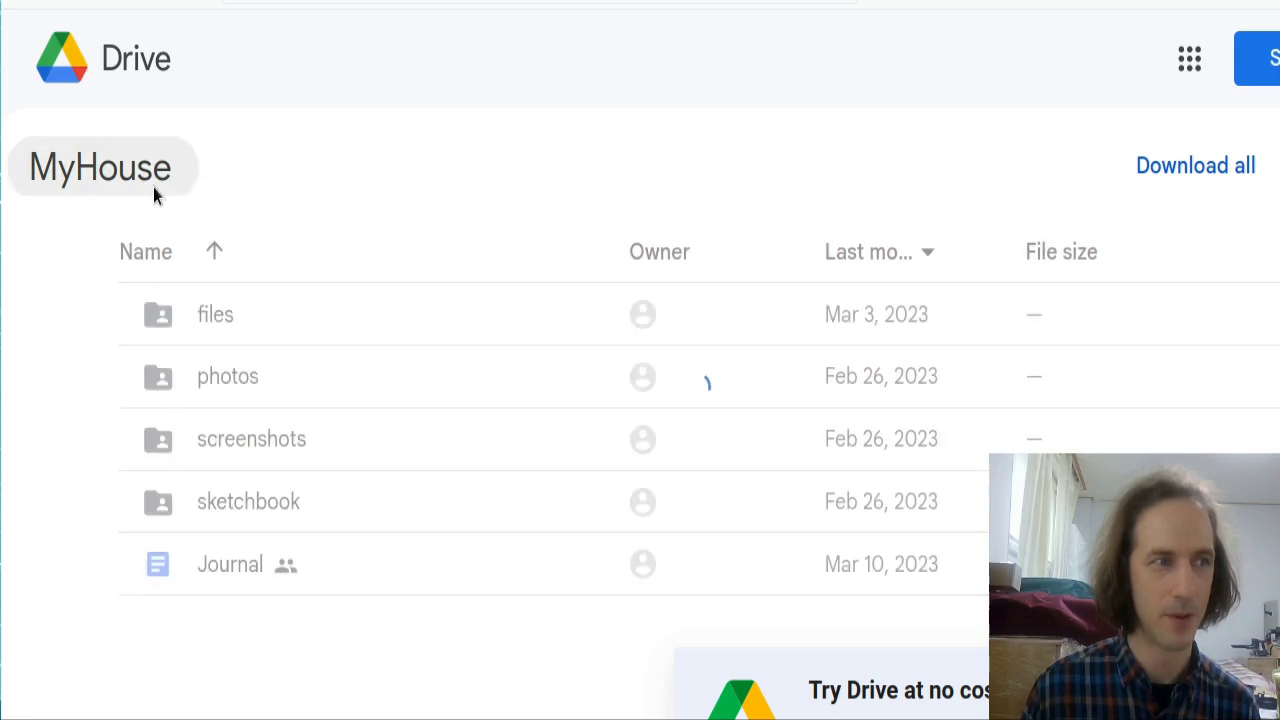
pyautogui.doubleClick(217, 322)
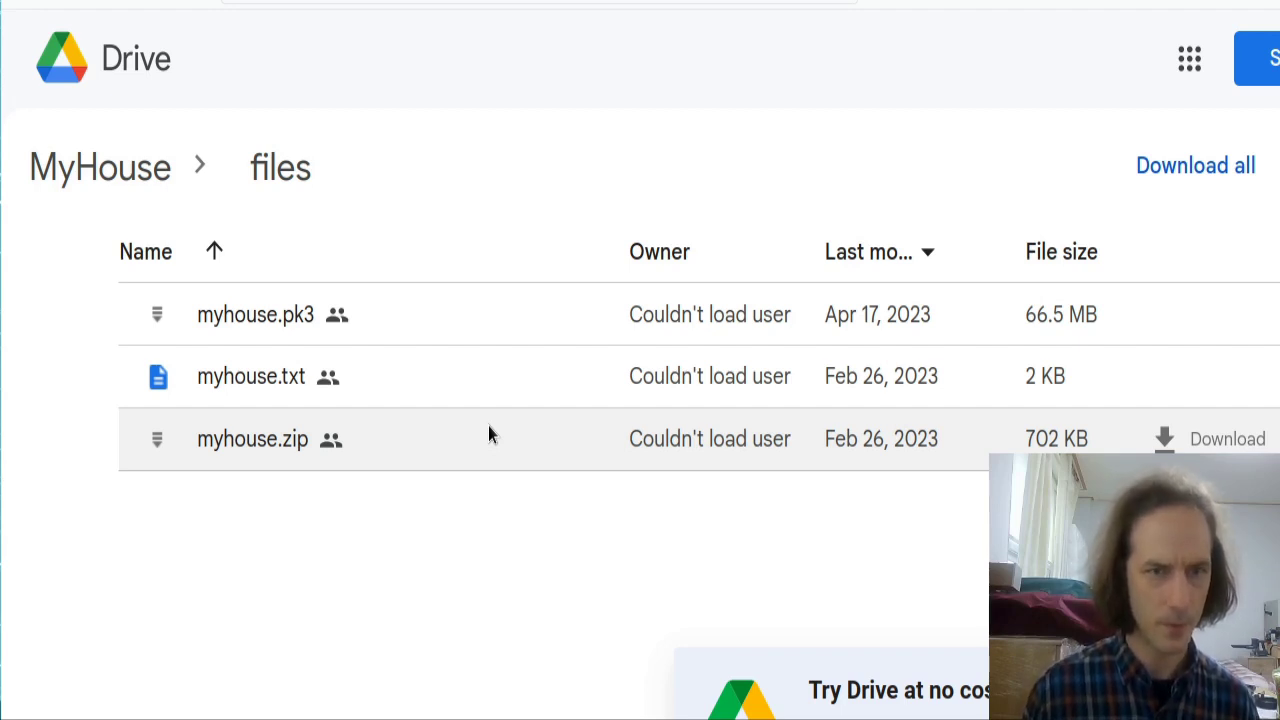
pyautogui.click(157, 178)
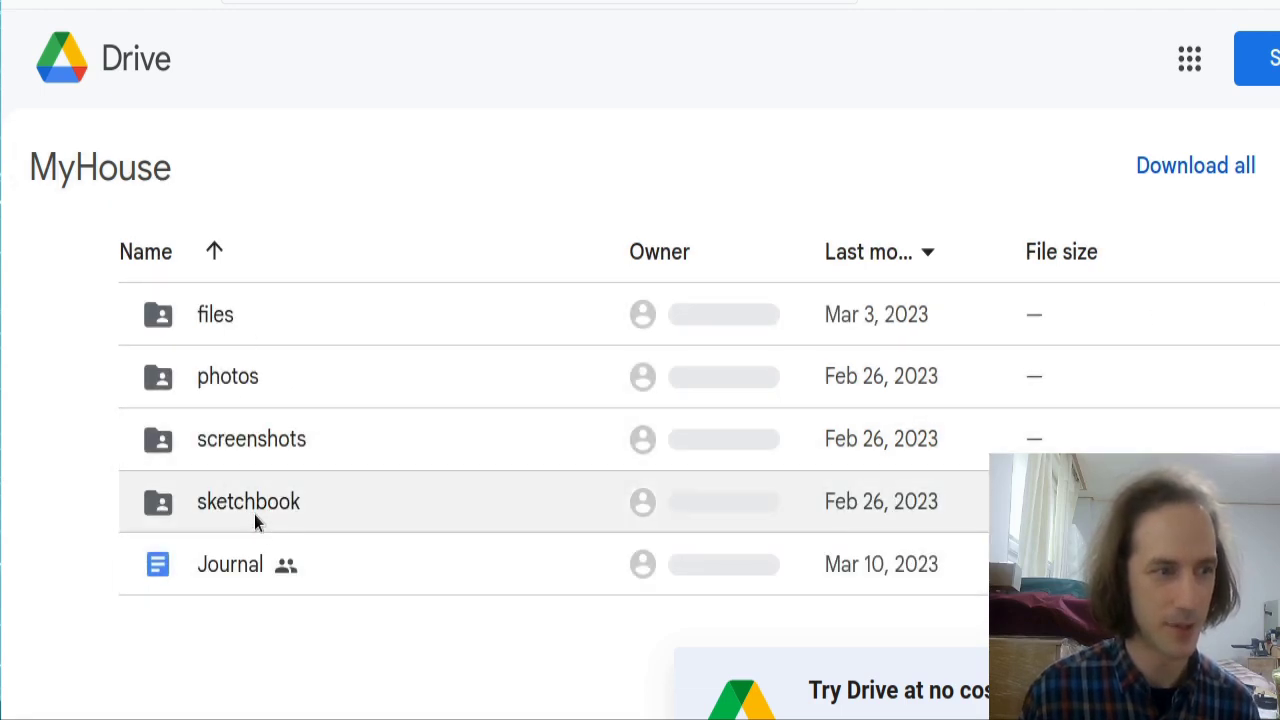
pyautogui.doubleClick(220, 316)
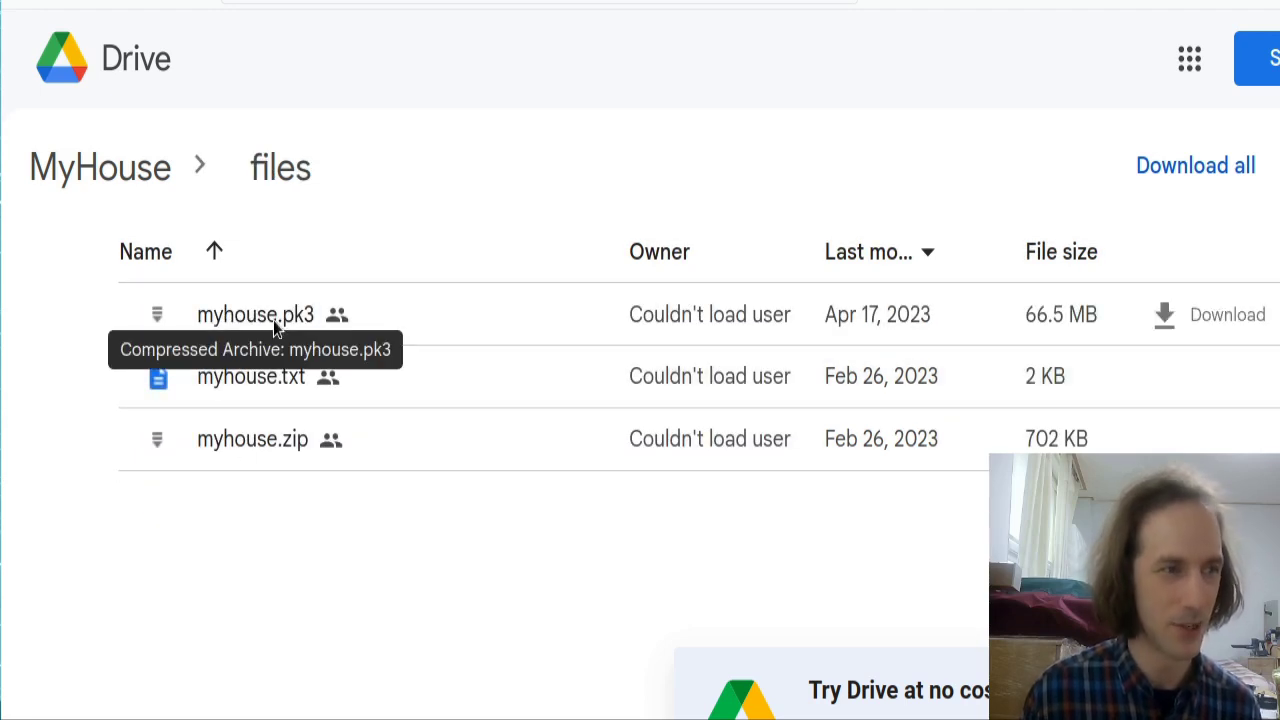
pyautogui.doubleClick(274, 318)
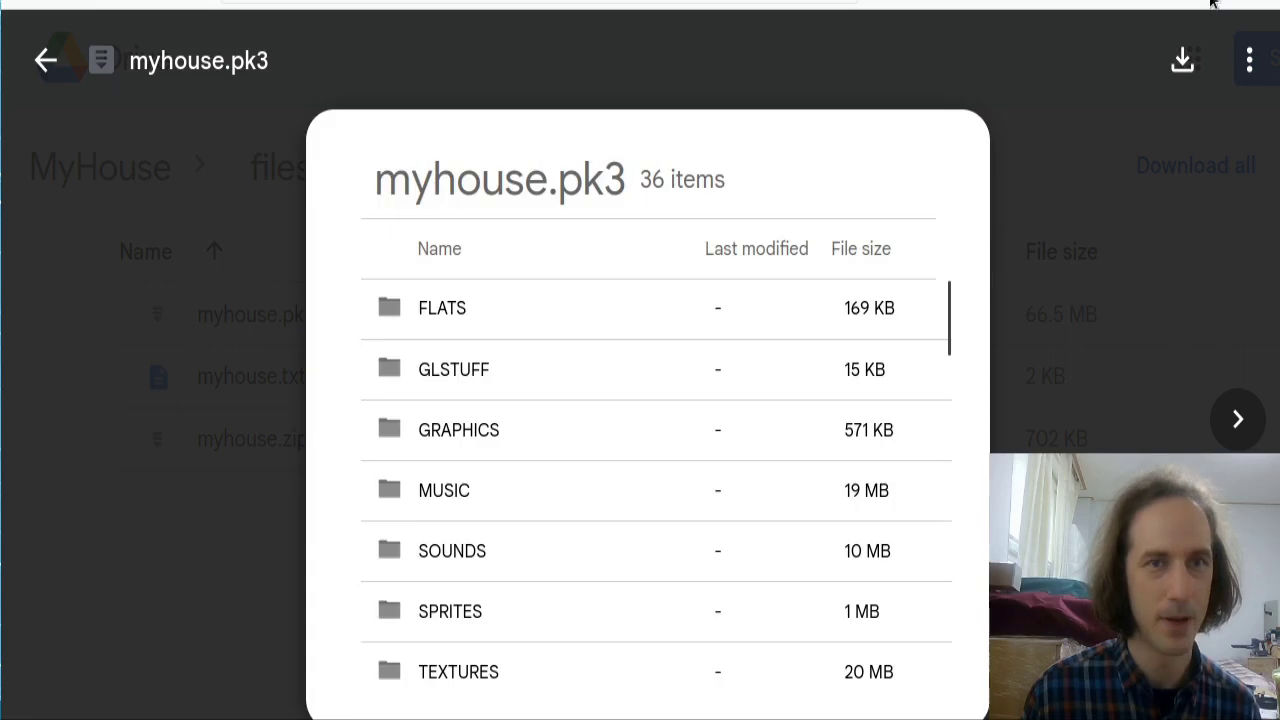
pyautogui.click(1022, 200)
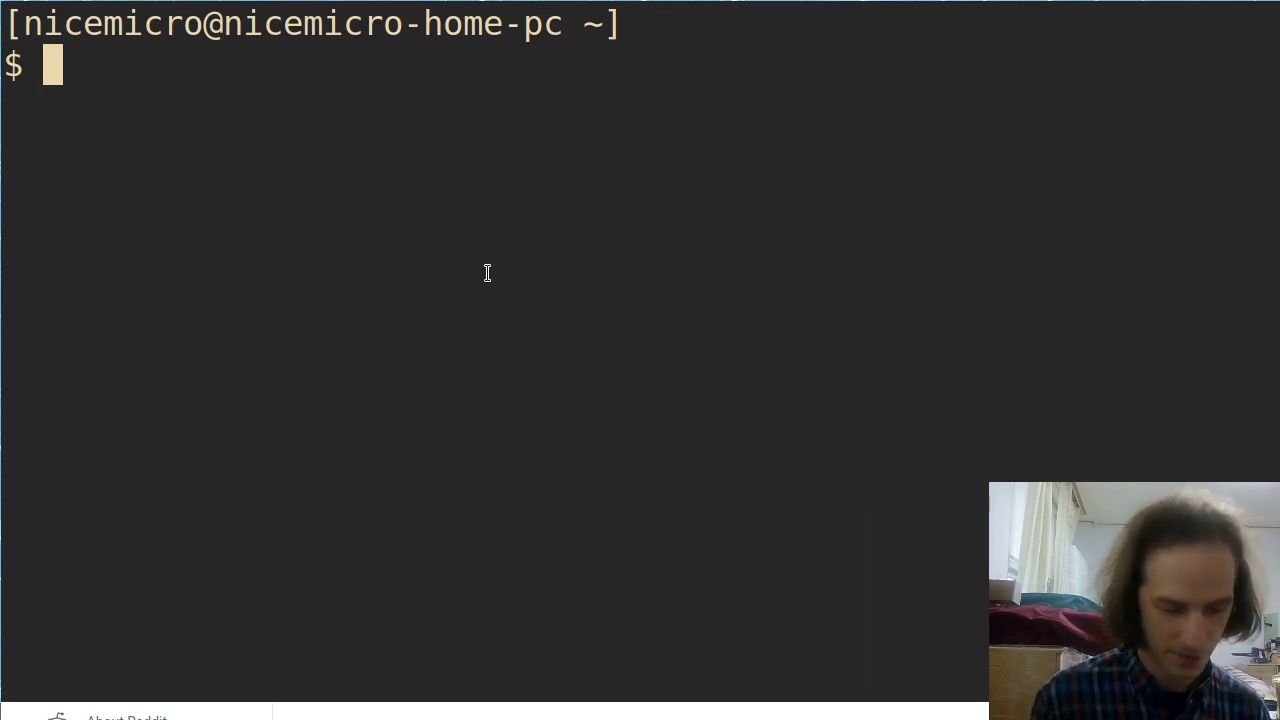
# - Run 'gzdoom -File myhouse.pk3' in the terminal, tab-completing the file name
pyautogui.write('fre')
pyautogui.press('BackSpace')
pyautogui.press('BackSpace')
pyautogui.press('BackSpace')
pyautogui.write('g')
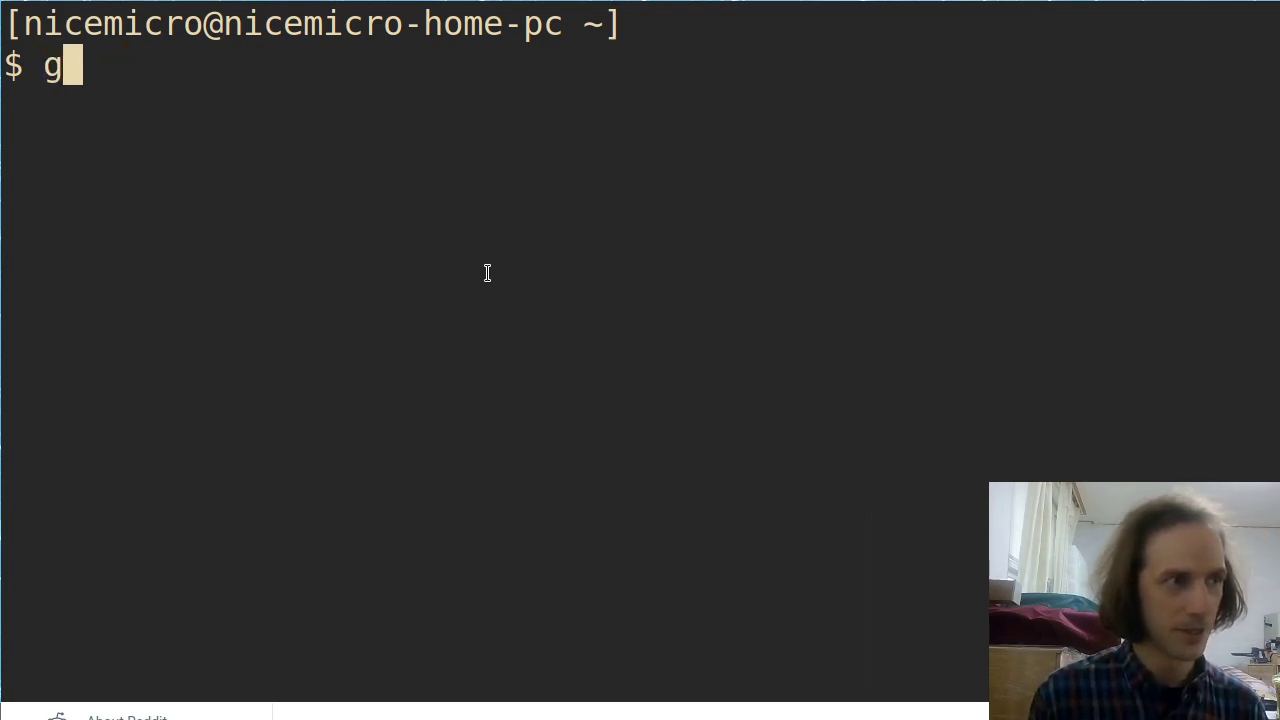
pyautogui.write('zdoom -')
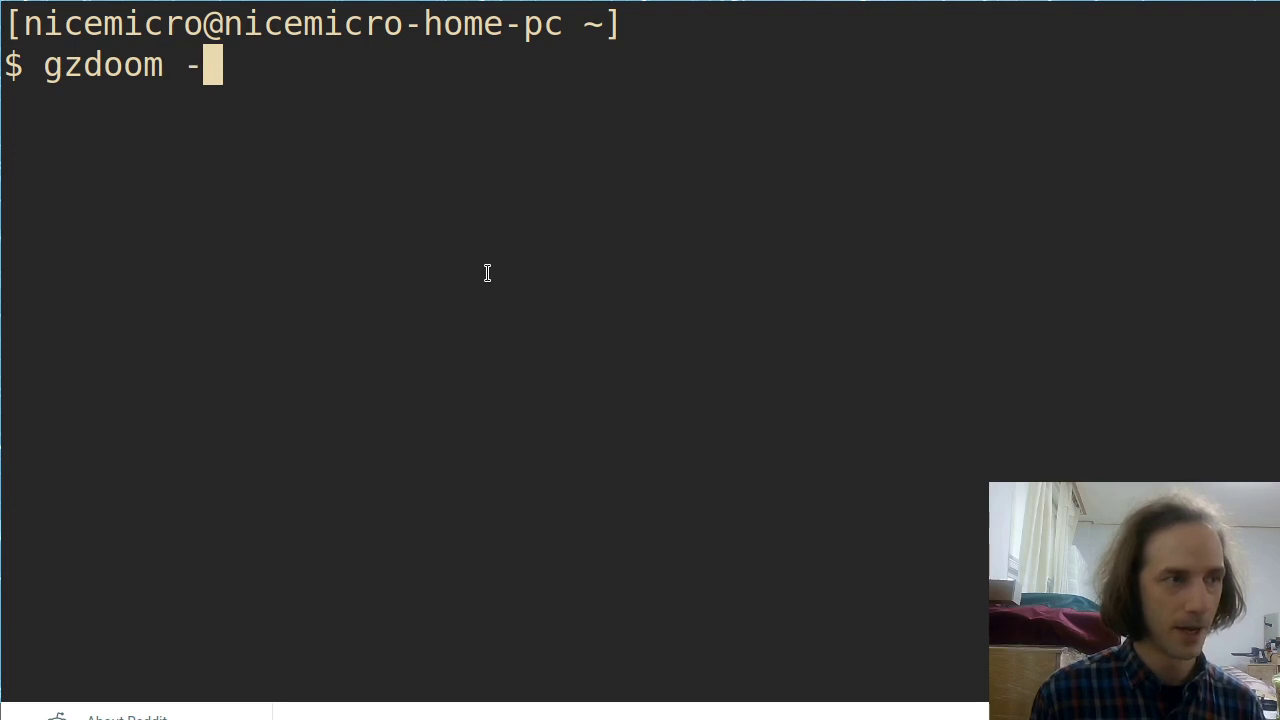
pyautogui.write('File ')
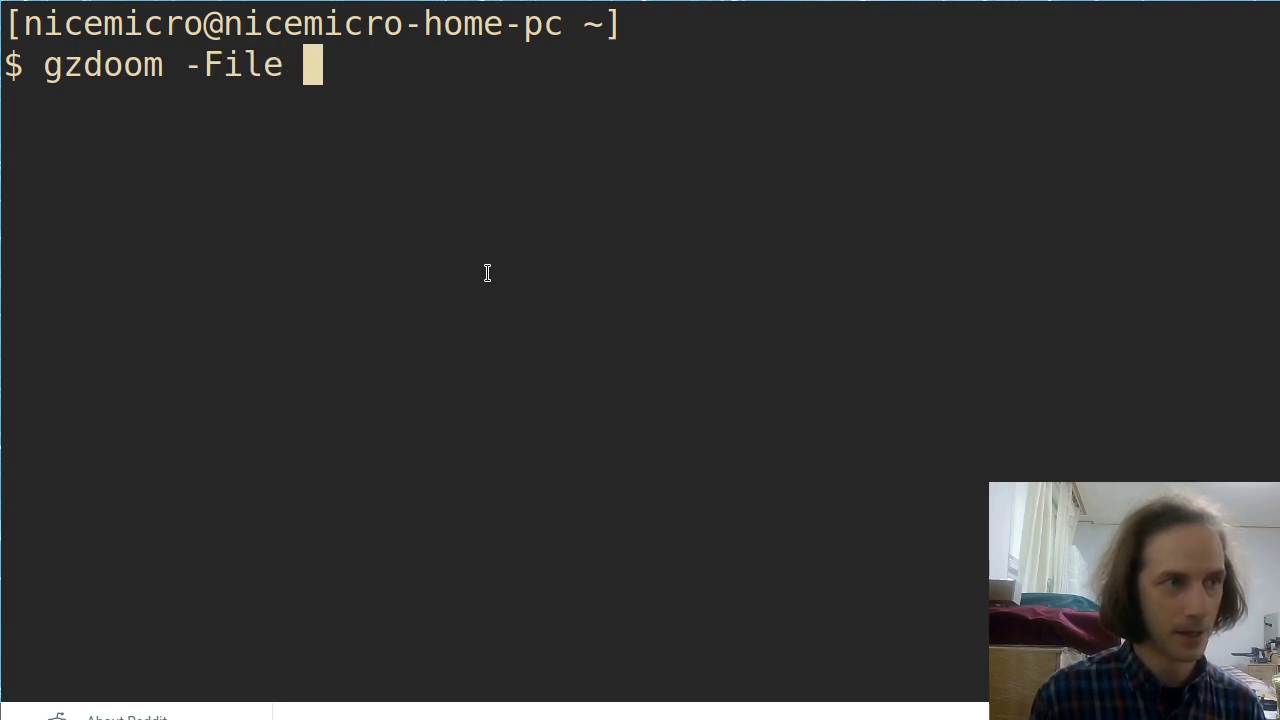
pyautogui.write('my')
pyautogui.press('Tab')
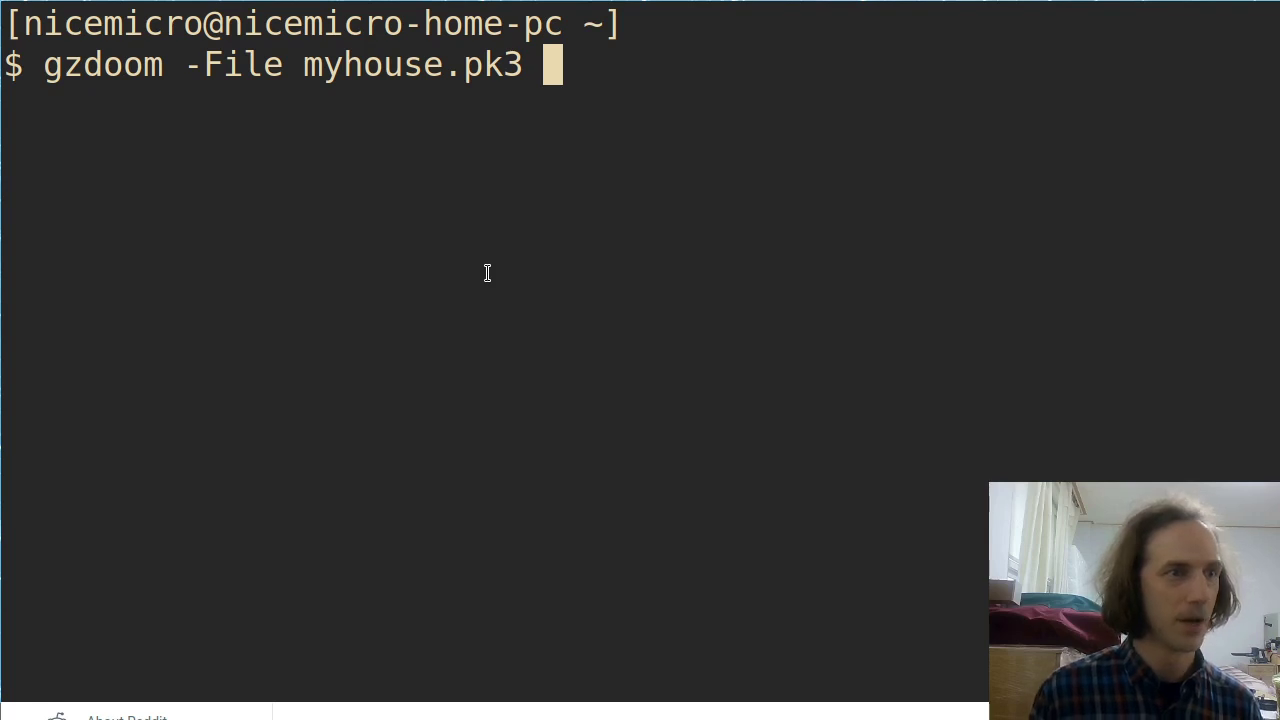
pyautogui.press('Return')
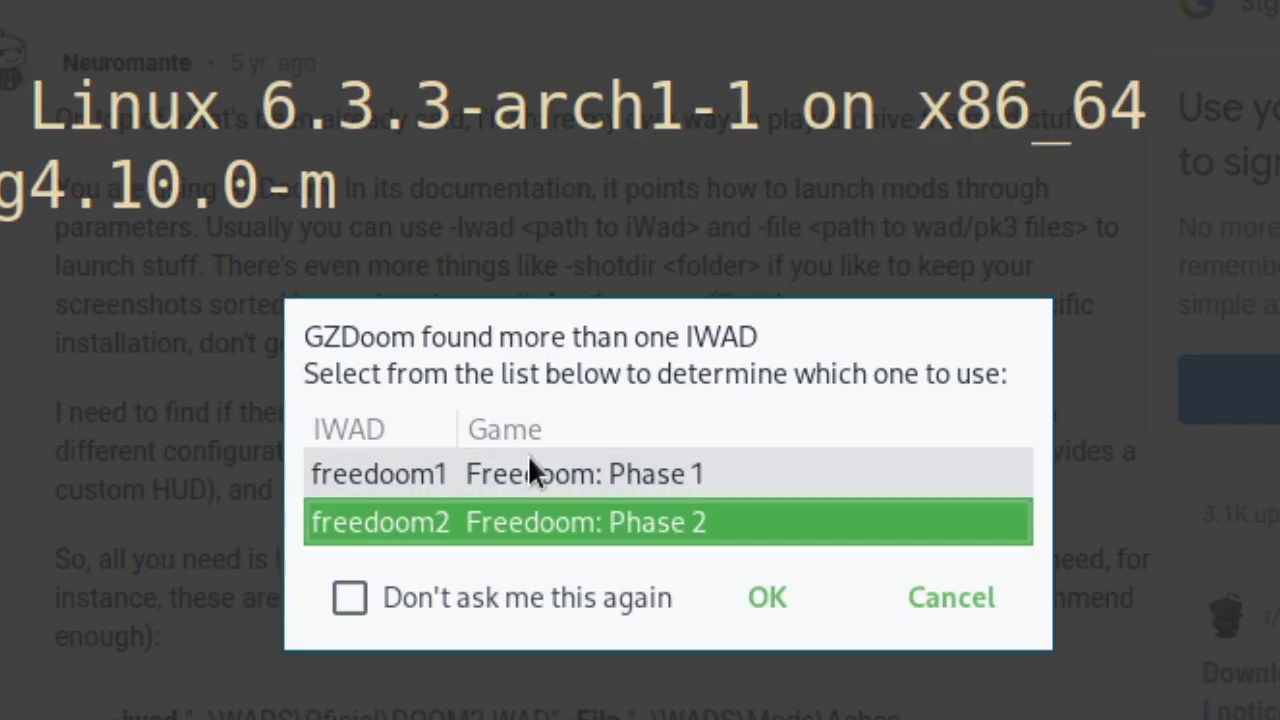
# - Choose Freedoom: Phase 2 as the IWAD and launch My House
pyautogui.click(582, 418)
pyautogui.click(580, 522)
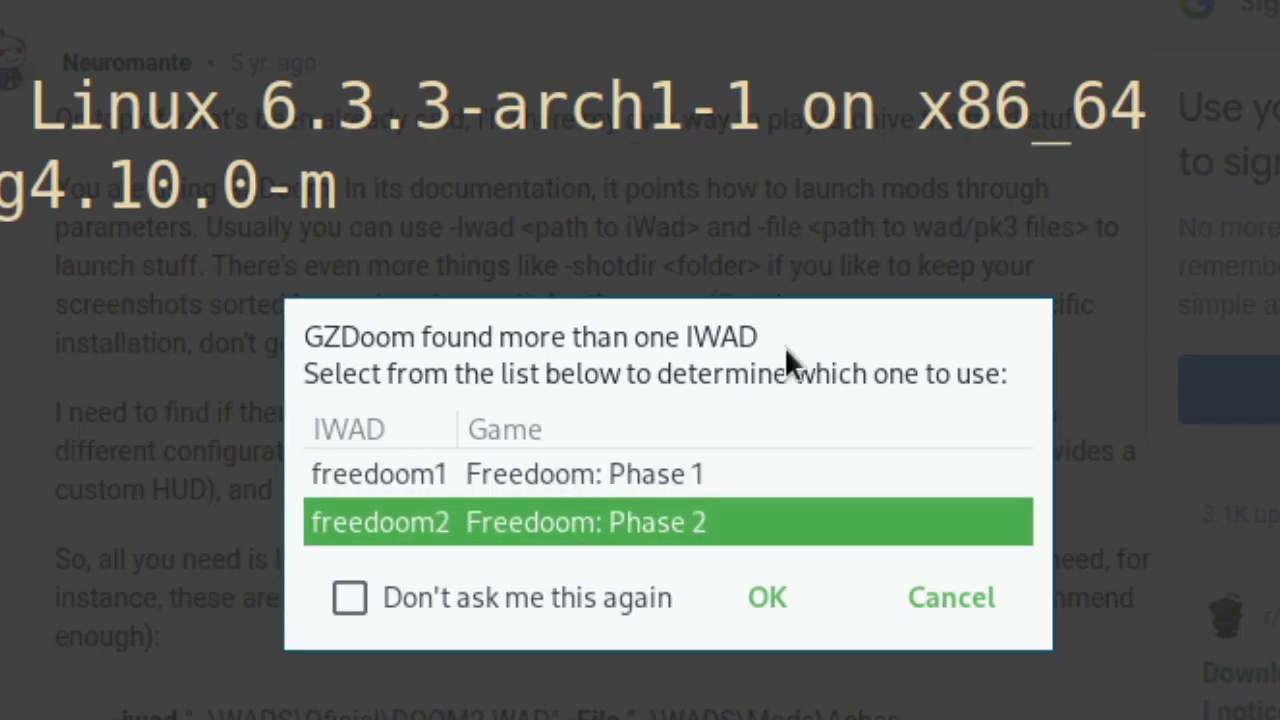
pyautogui.click(368, 474)
pyautogui.click(304, 520)
pyautogui.click(600, 474)
pyautogui.click(580, 522)
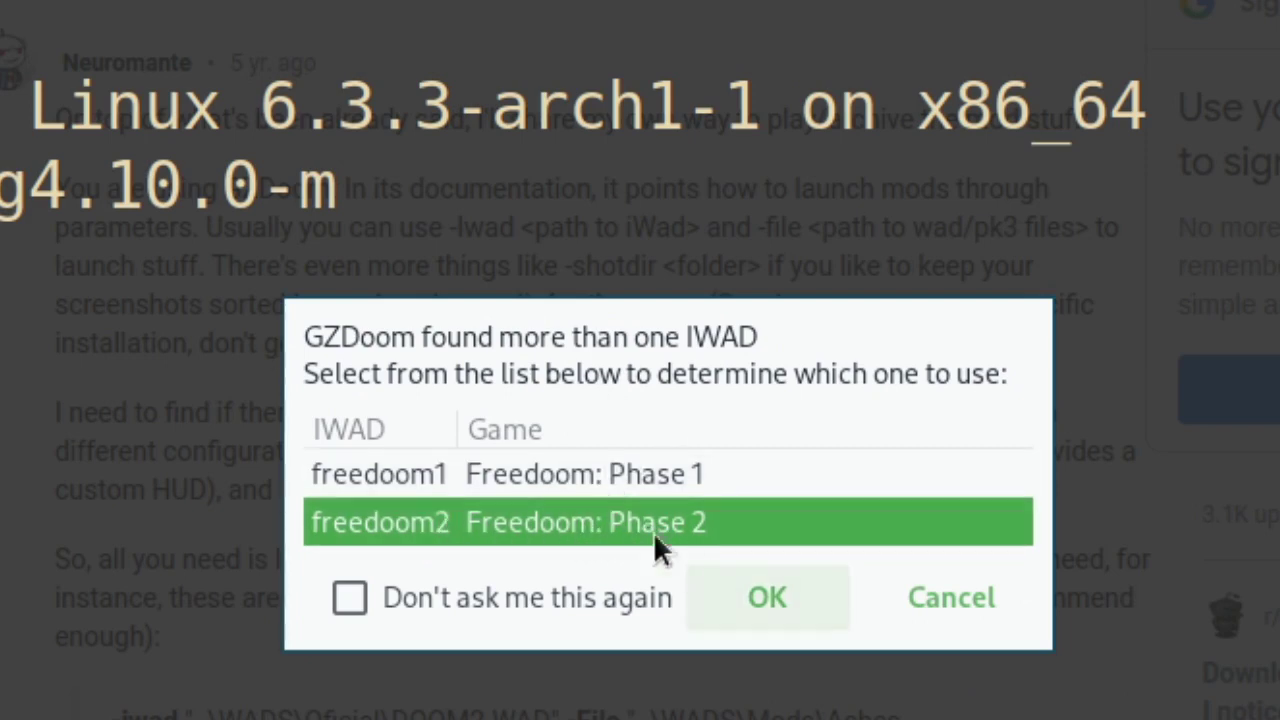
pyautogui.click(763, 597)
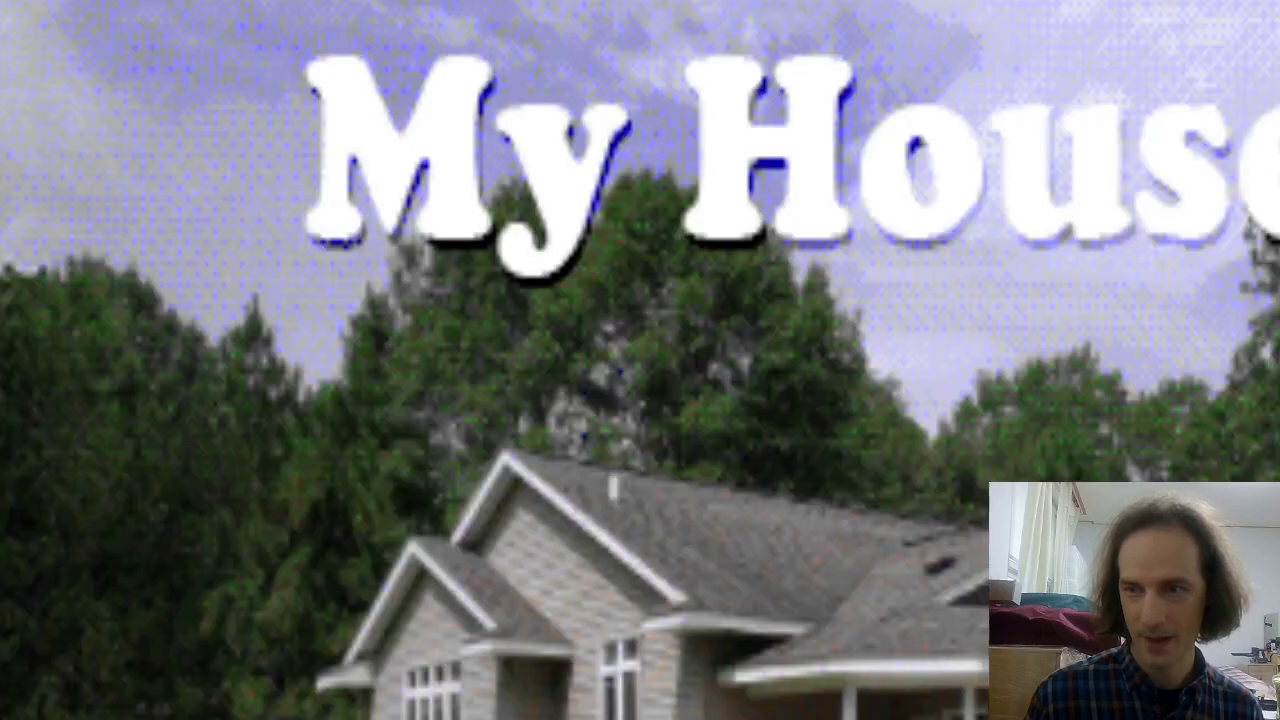